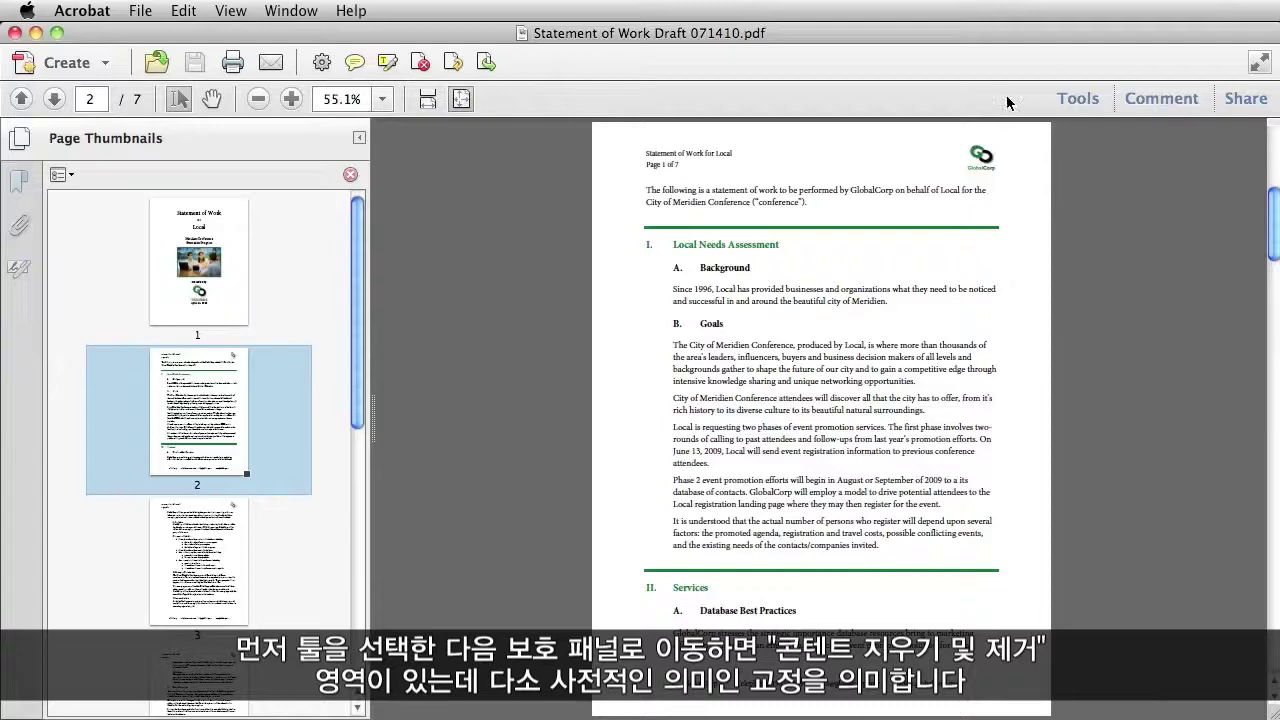
Step: Show the Tools pane with the Protection panel expanded to list the redaction tools
{"action": "left_click", "coordinate": [1074, 98]}
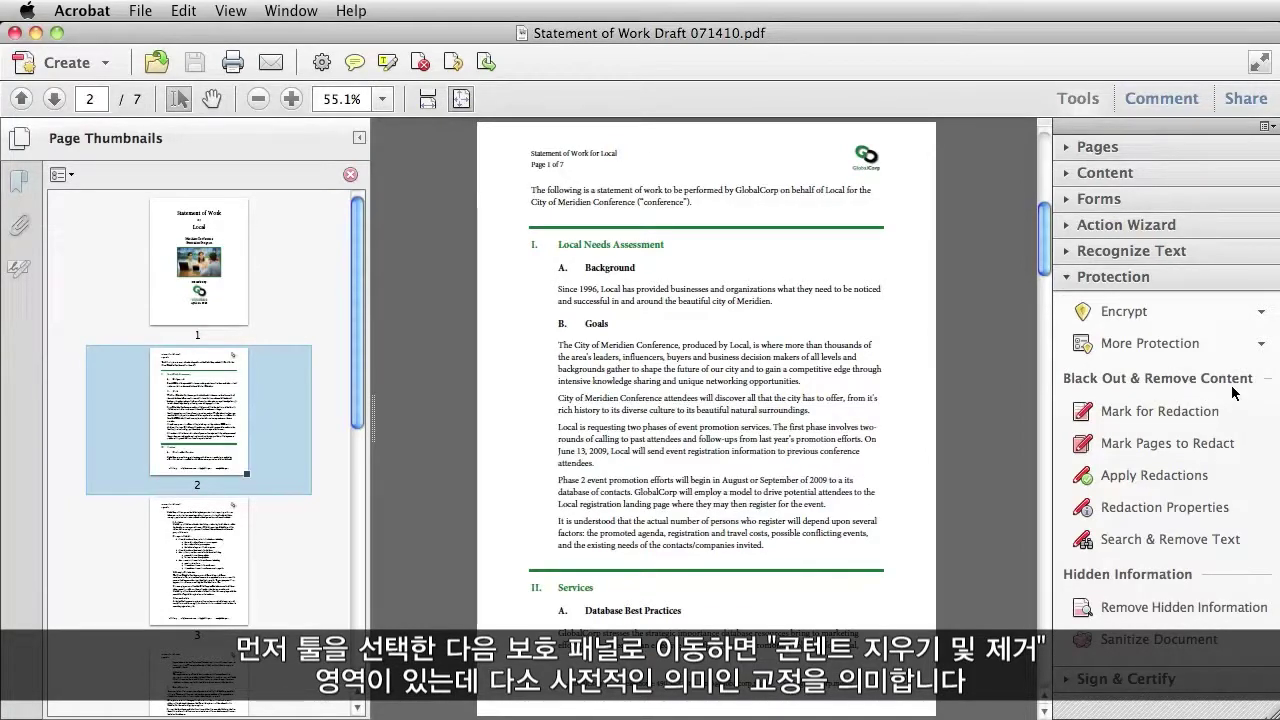
{"action": "left_click", "coordinate": [1178, 415]}
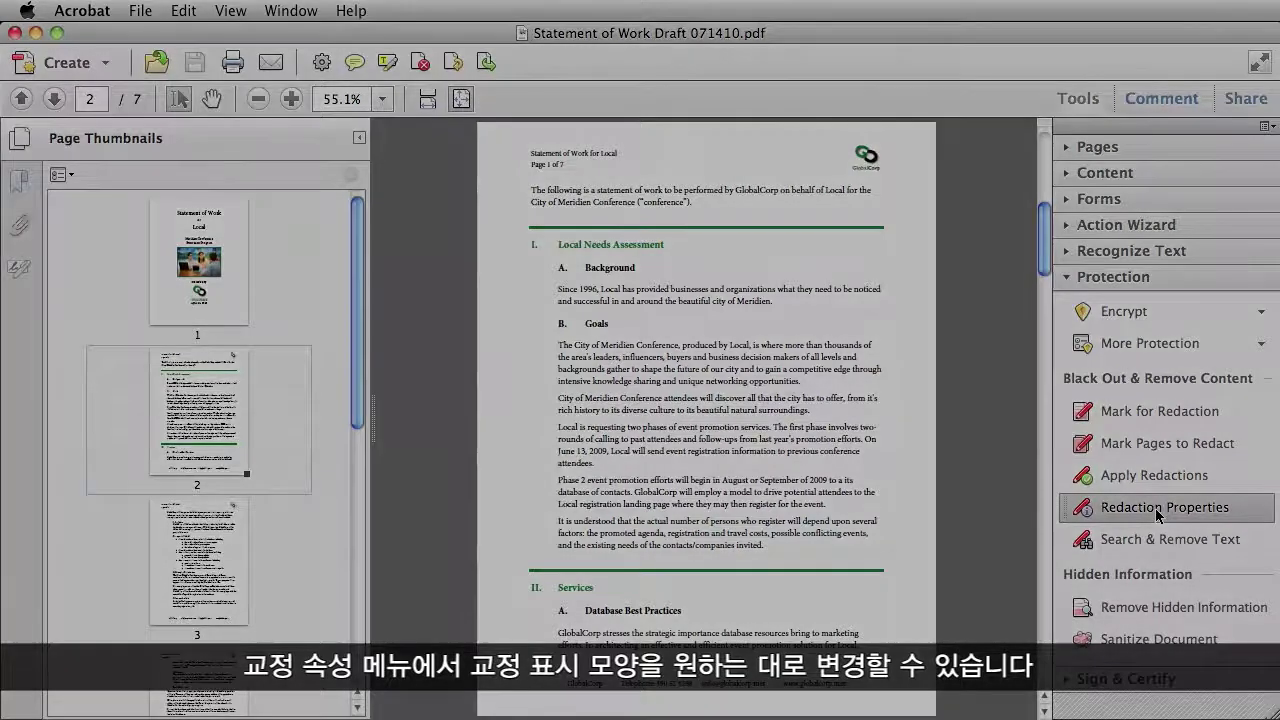
Step: Give redaction marks a bright green outline, no fill, 62% fill opacity, and overlay text on
{"action": "left_click", "coordinate": [1160, 508]}
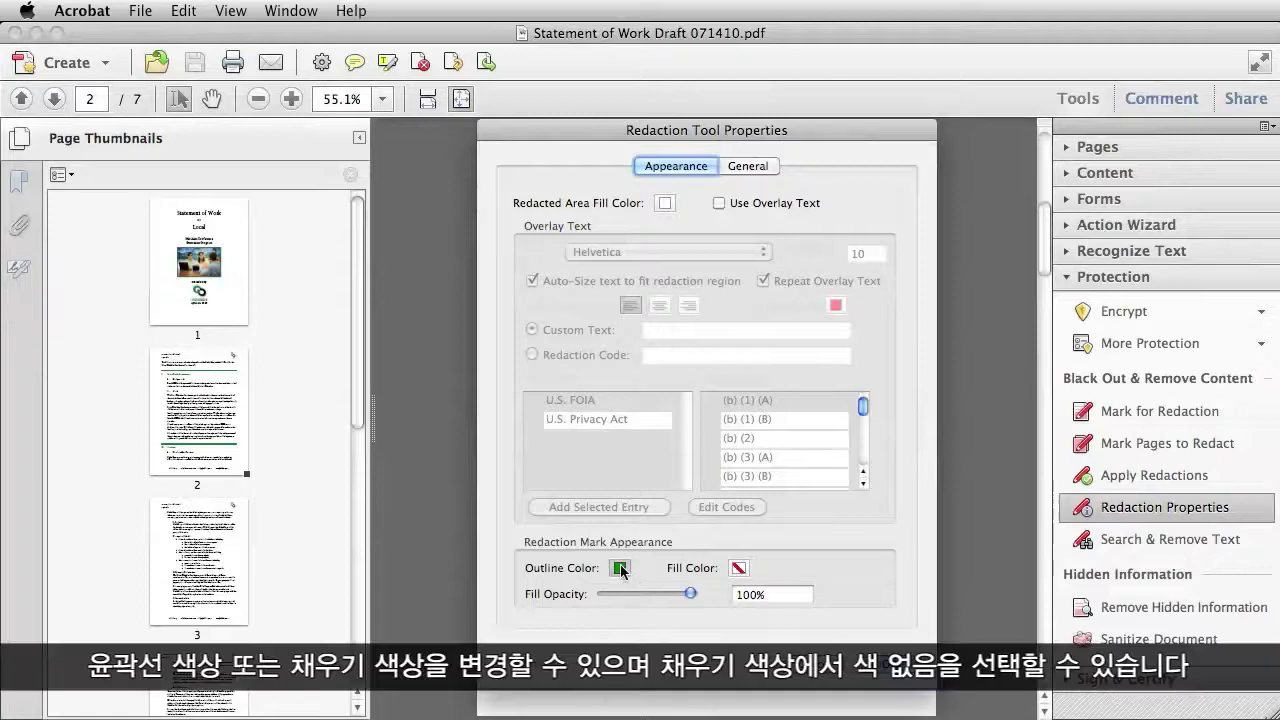
{"action": "left_click", "coordinate": [620, 568]}
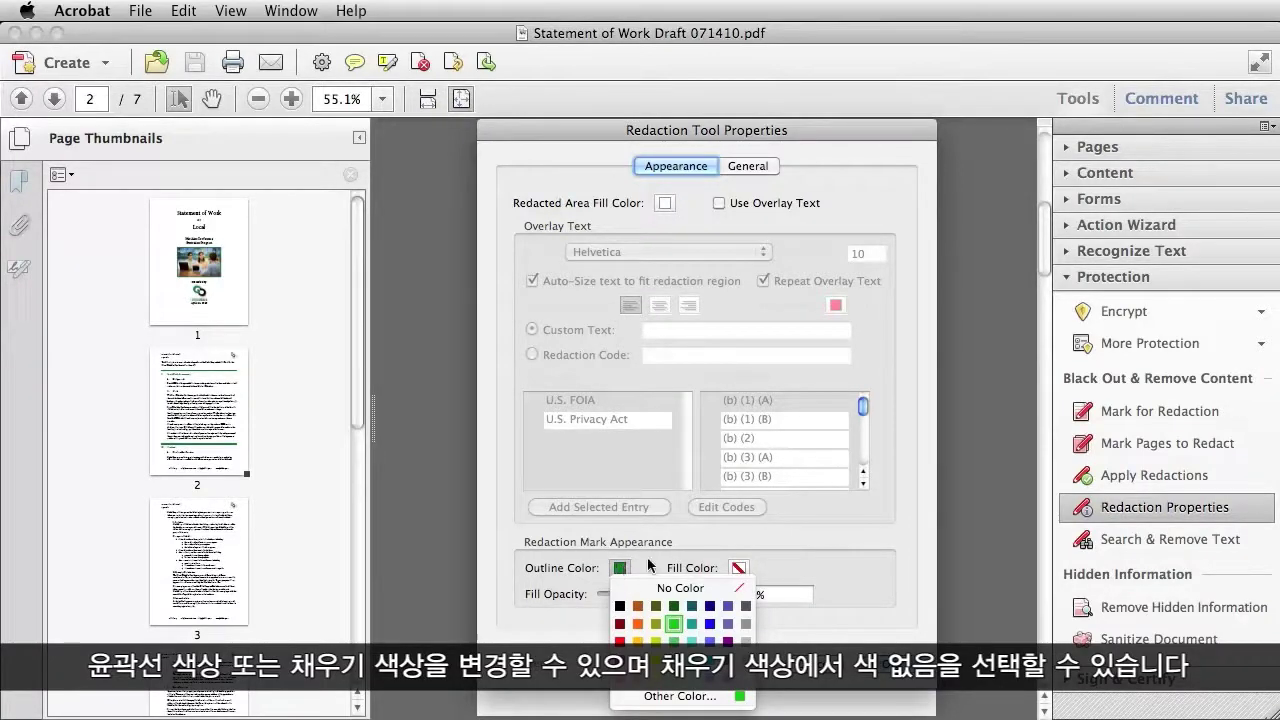
{"action": "left_click", "coordinate": [742, 569]}
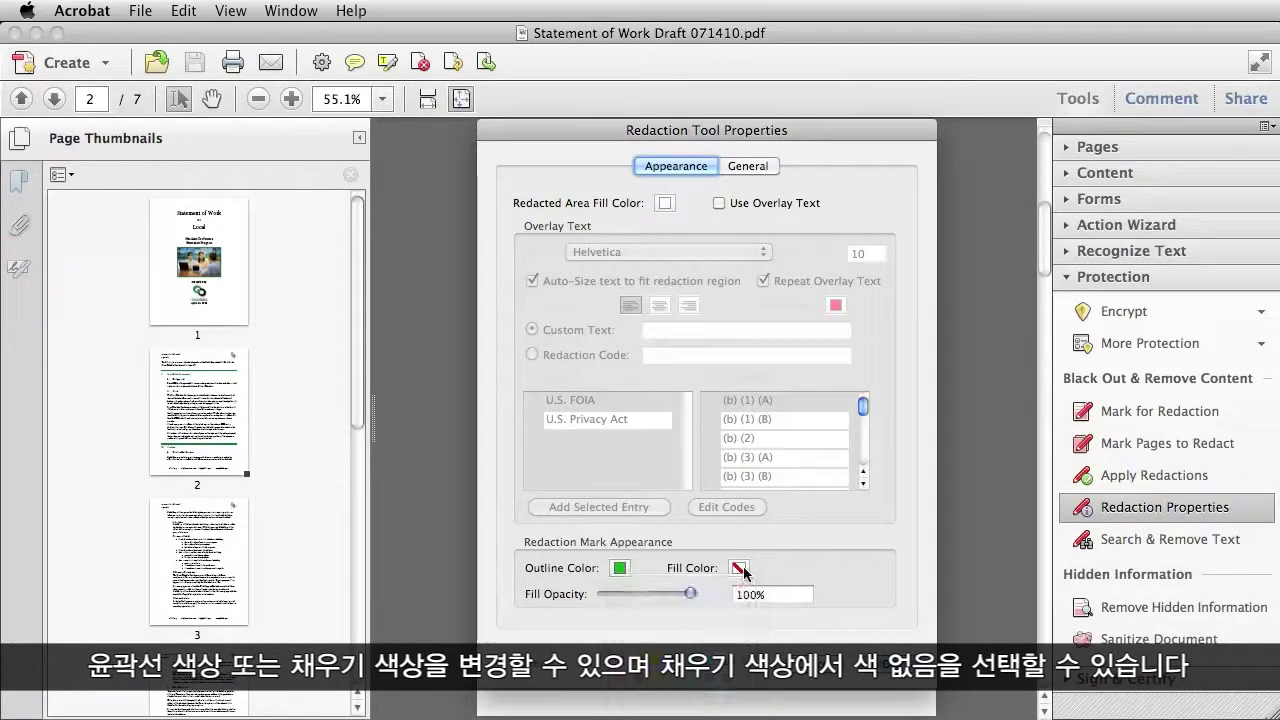
{"action": "left_click", "coordinate": [740, 569]}
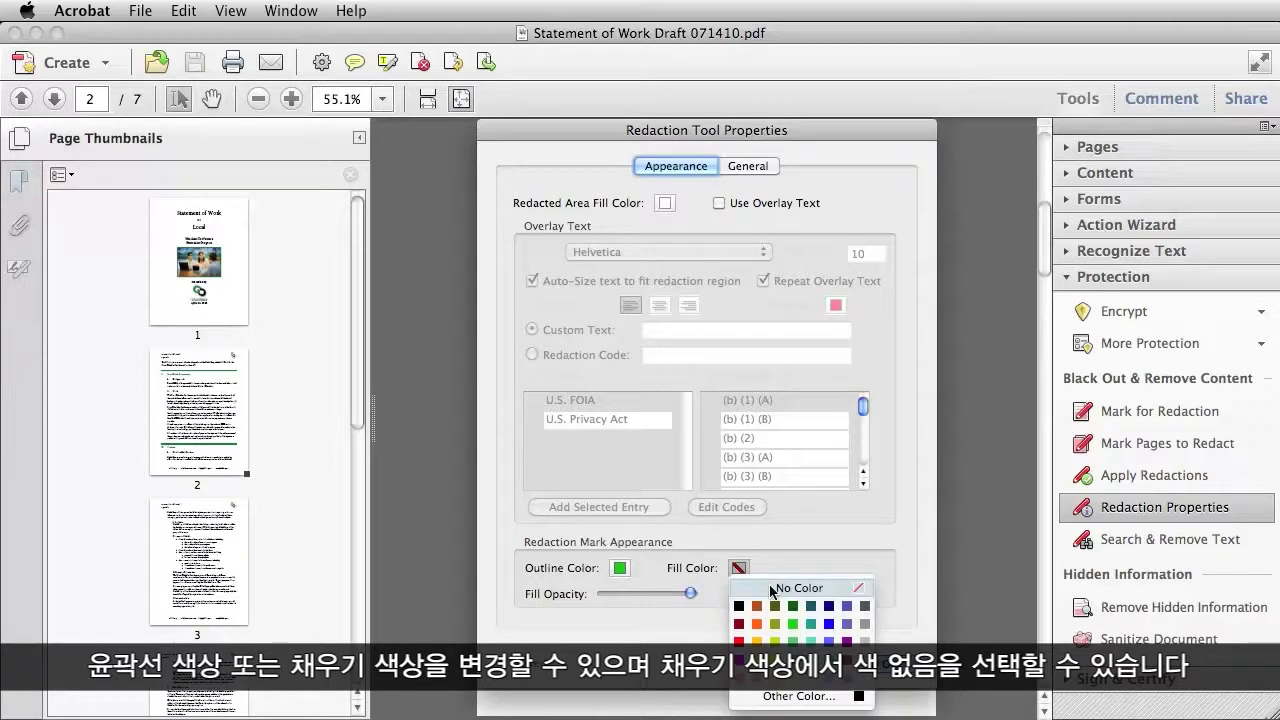
{"action": "left_click", "coordinate": [772, 588]}
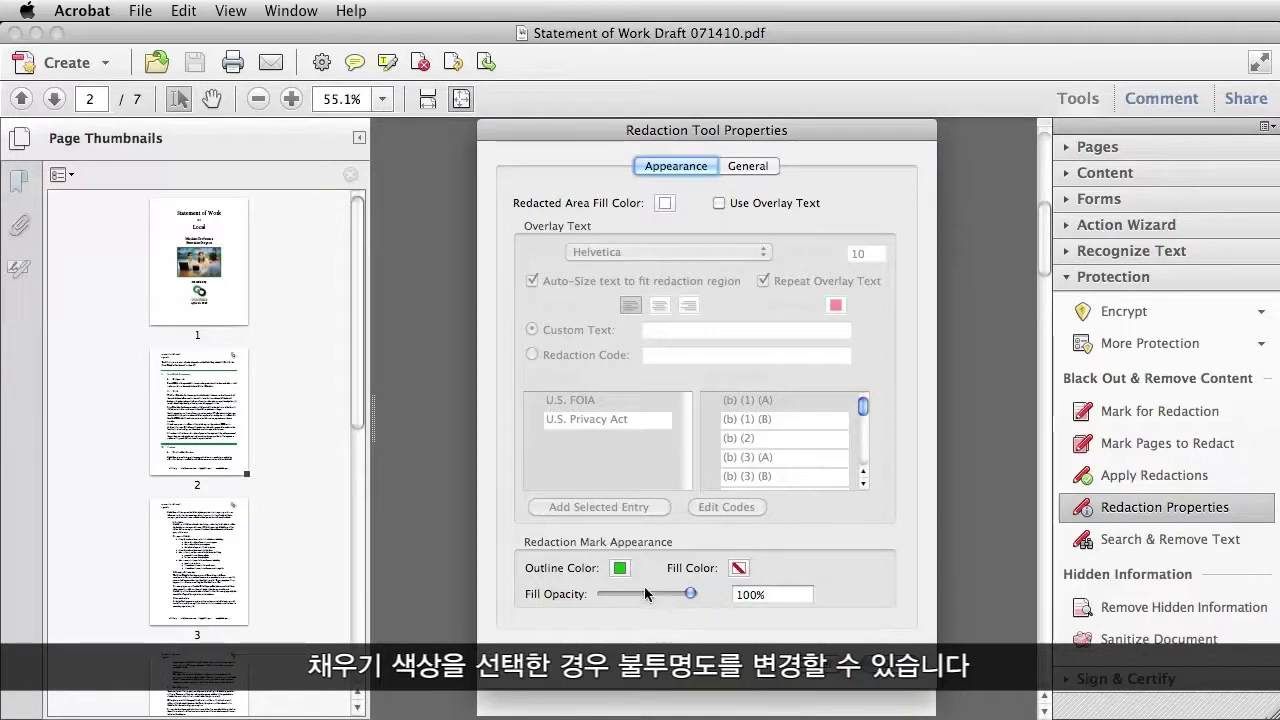
{"action": "left_click_drag", "start_coordinate": [695, 591], "coordinate": [659, 600]}
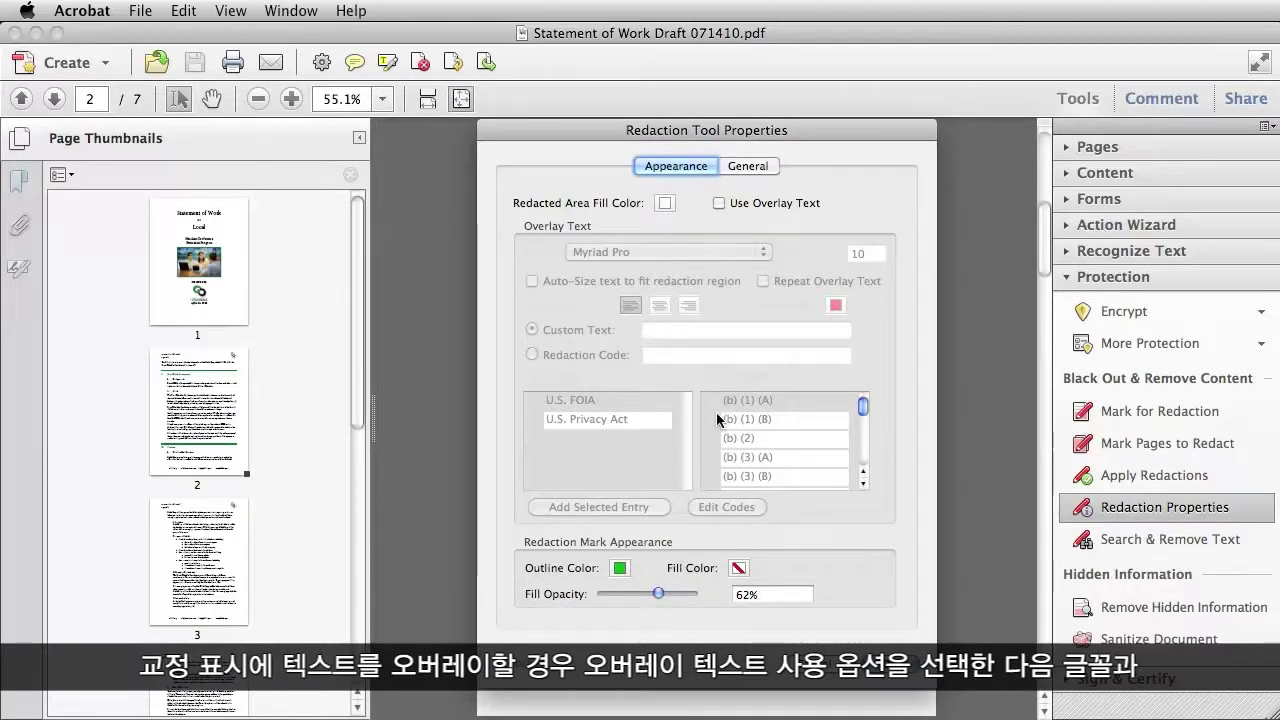
{"action": "left_click", "coordinate": [718, 204]}
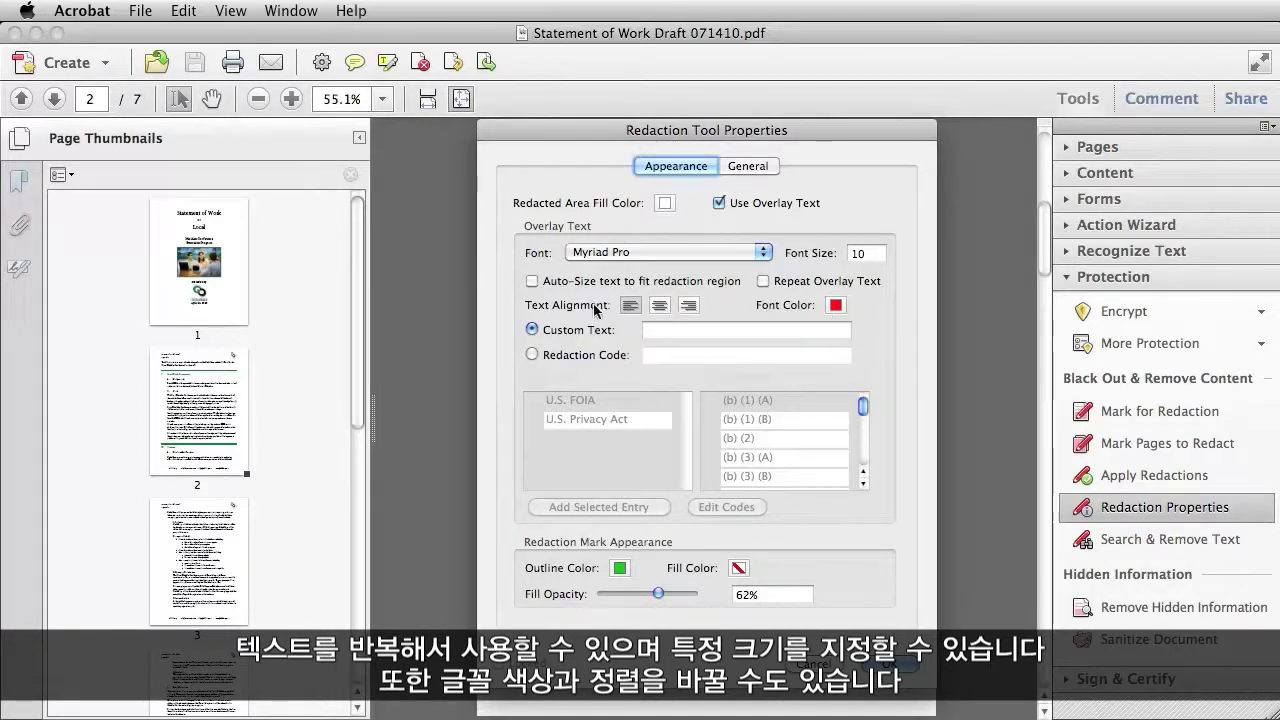
Step: Enter 'Confidential' as custom overlay text, then switch to redaction codes using the U.S. Privacy Act set
{"action": "left_click", "coordinate": [677, 330]}
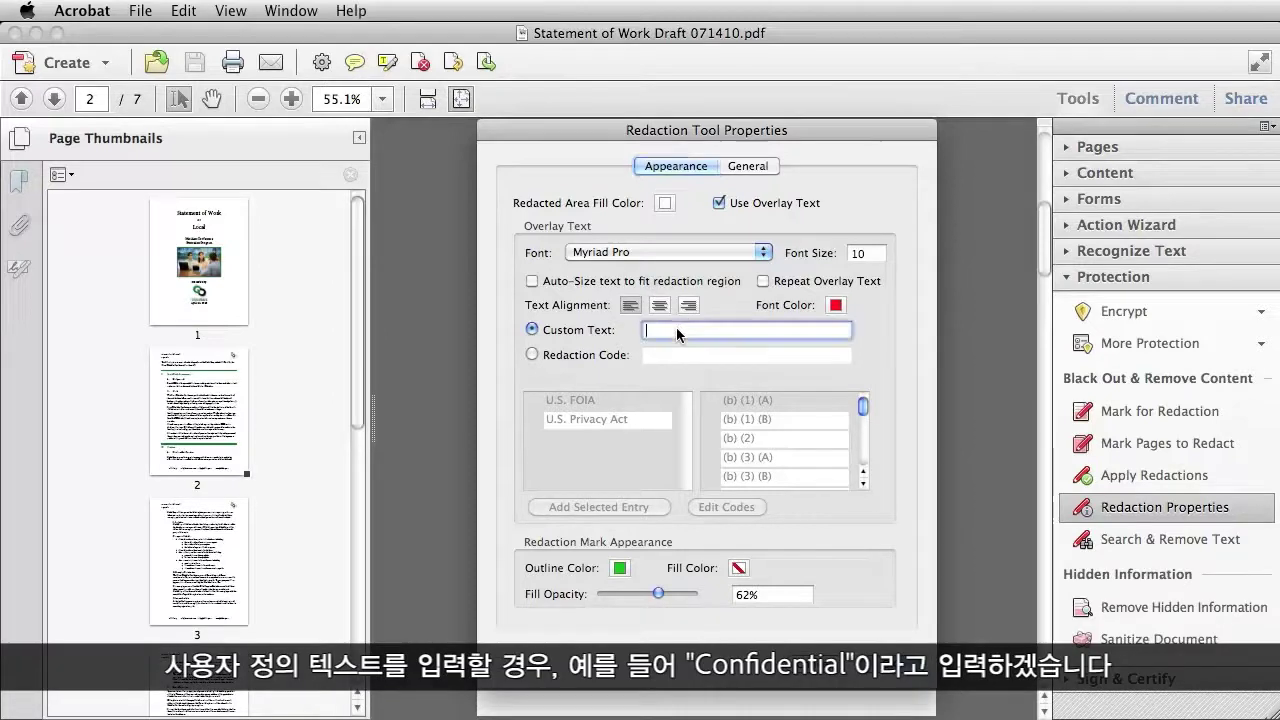
{"action": "type", "text": "Confidential"}
{"action": "key", "text": "Tab"}
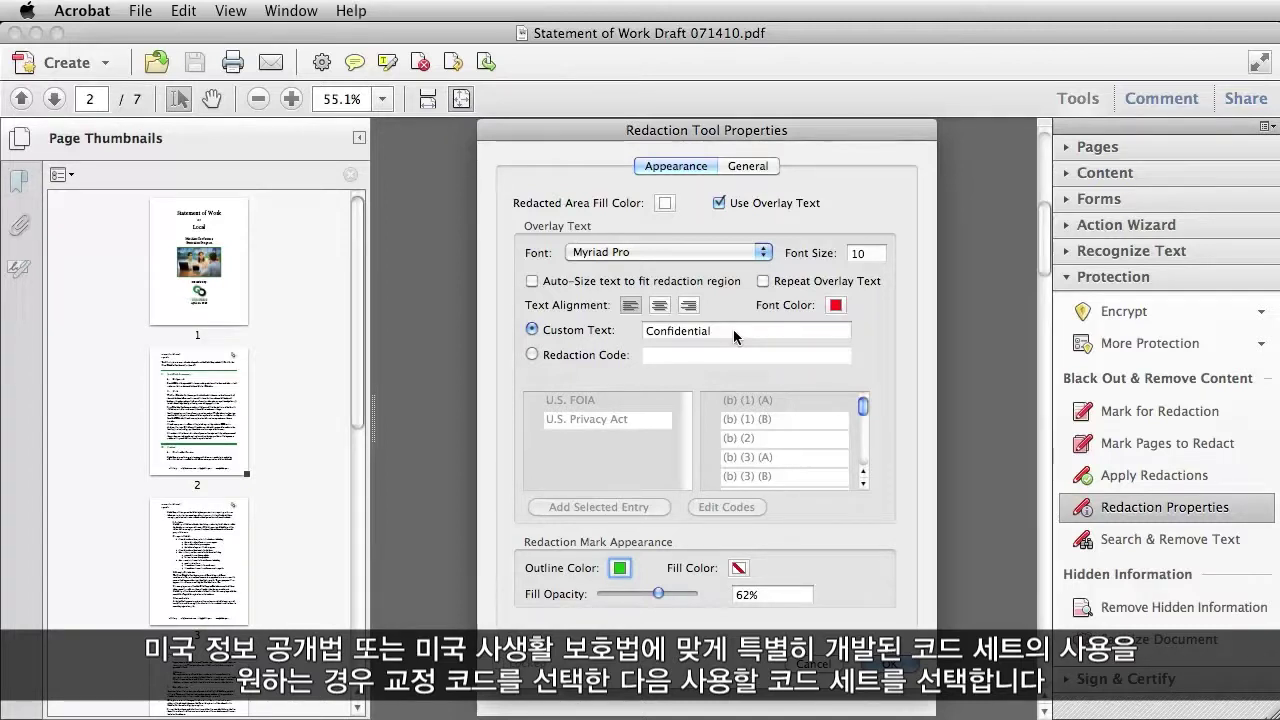
{"action": "left_click", "coordinate": [533, 355]}
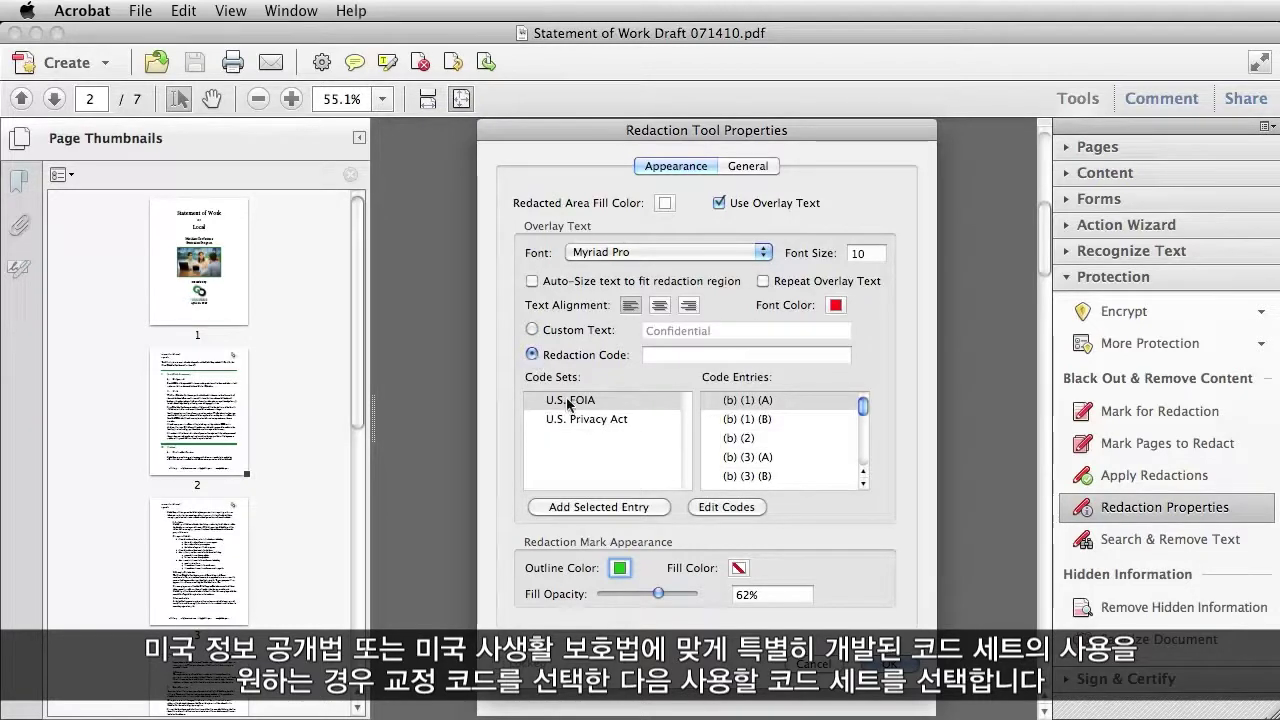
{"action": "left_click", "coordinate": [585, 421]}
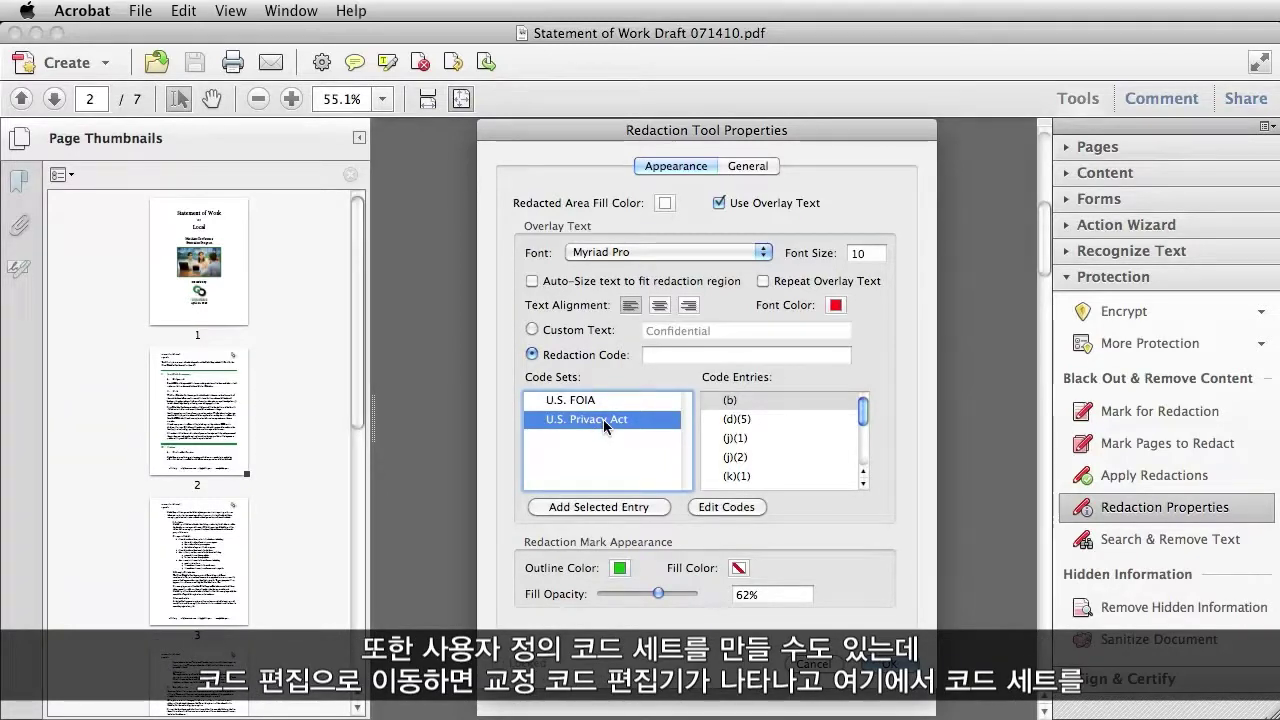
Step: Review the U.S. Privacy Act entries in the Redaction Code Editor, close it, and turn overlay text off
{"action": "left_click", "coordinate": [722, 508]}
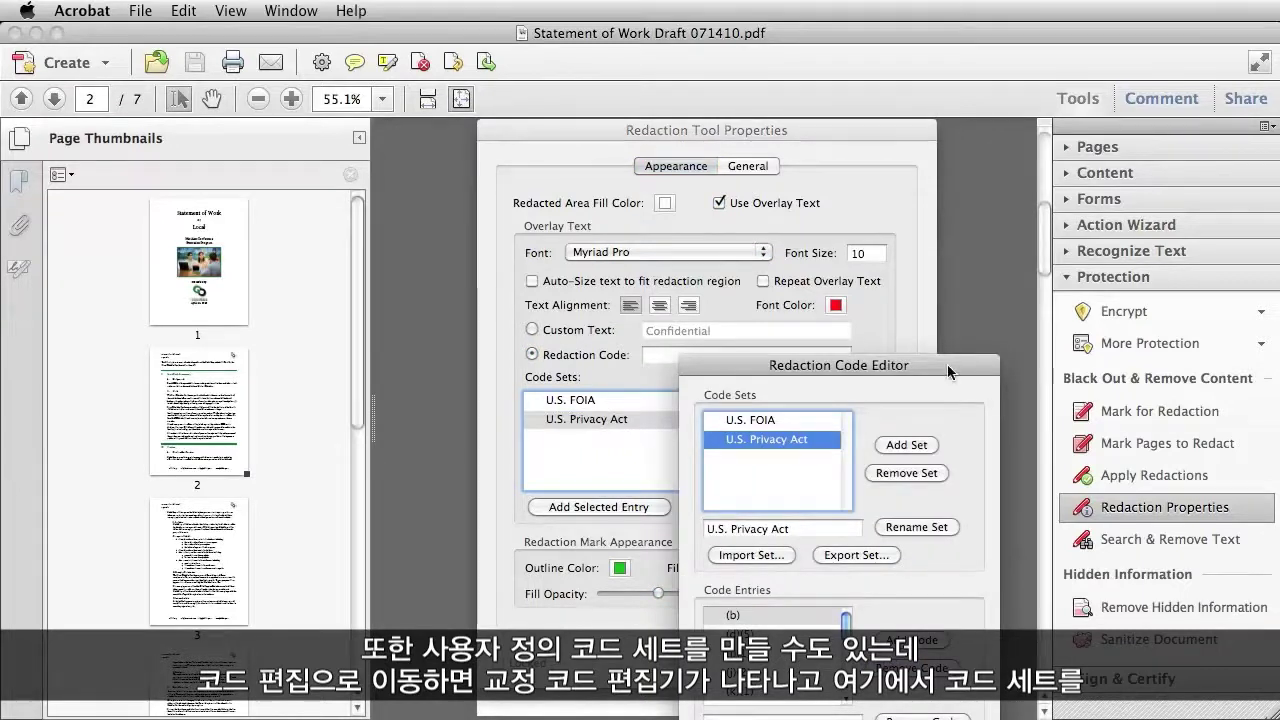
{"action": "left_click_drag", "start_coordinate": [948, 372], "coordinate": [924, 254]}
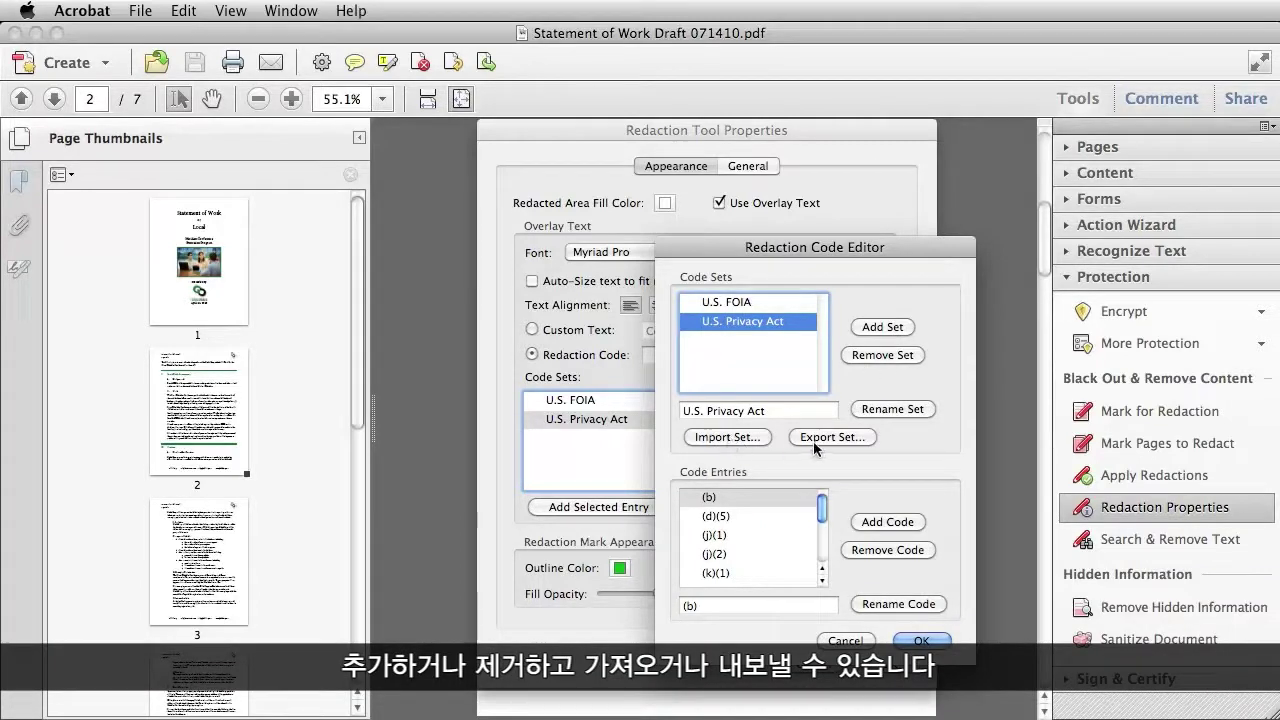
{"action": "left_click", "coordinate": [845, 641]}
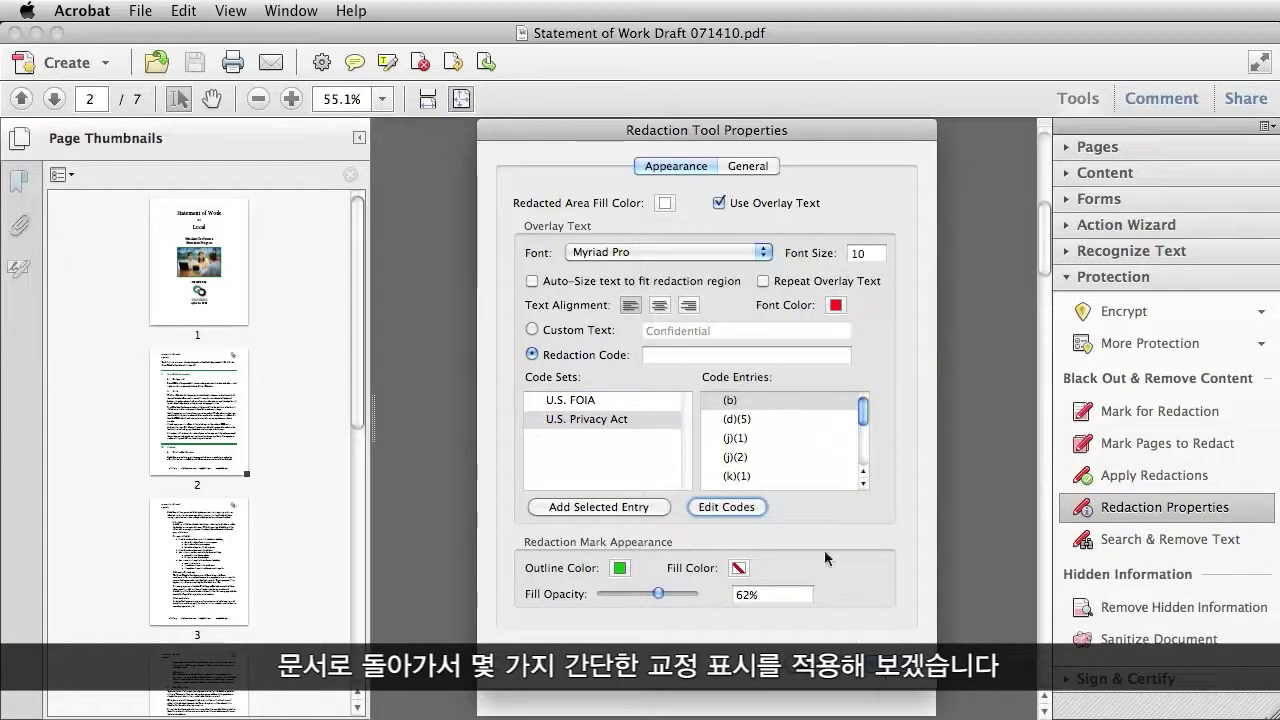
{"action": "left_click", "coordinate": [719, 204]}
Step: Save the redaction settings, activate Mark for Redaction, and dismiss the two-step redaction notice
{"action": "left_click", "coordinate": [849, 640]}
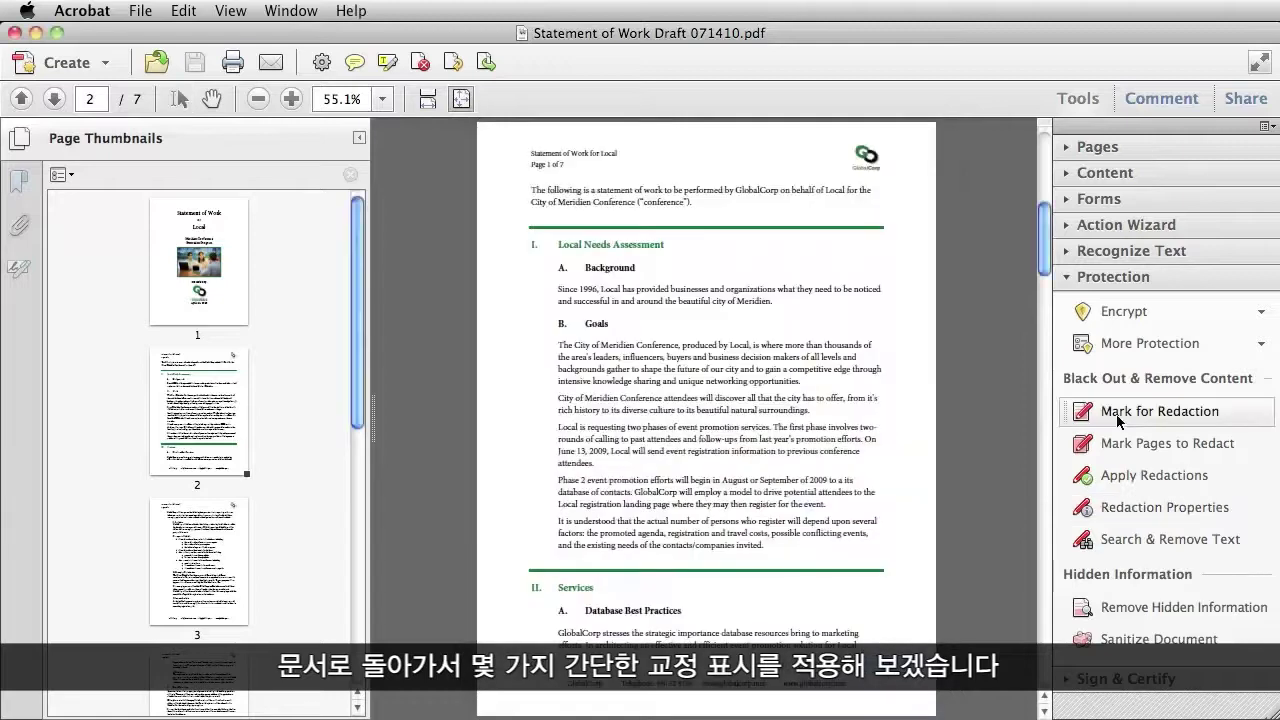
{"action": "left_click", "coordinate": [1118, 412]}
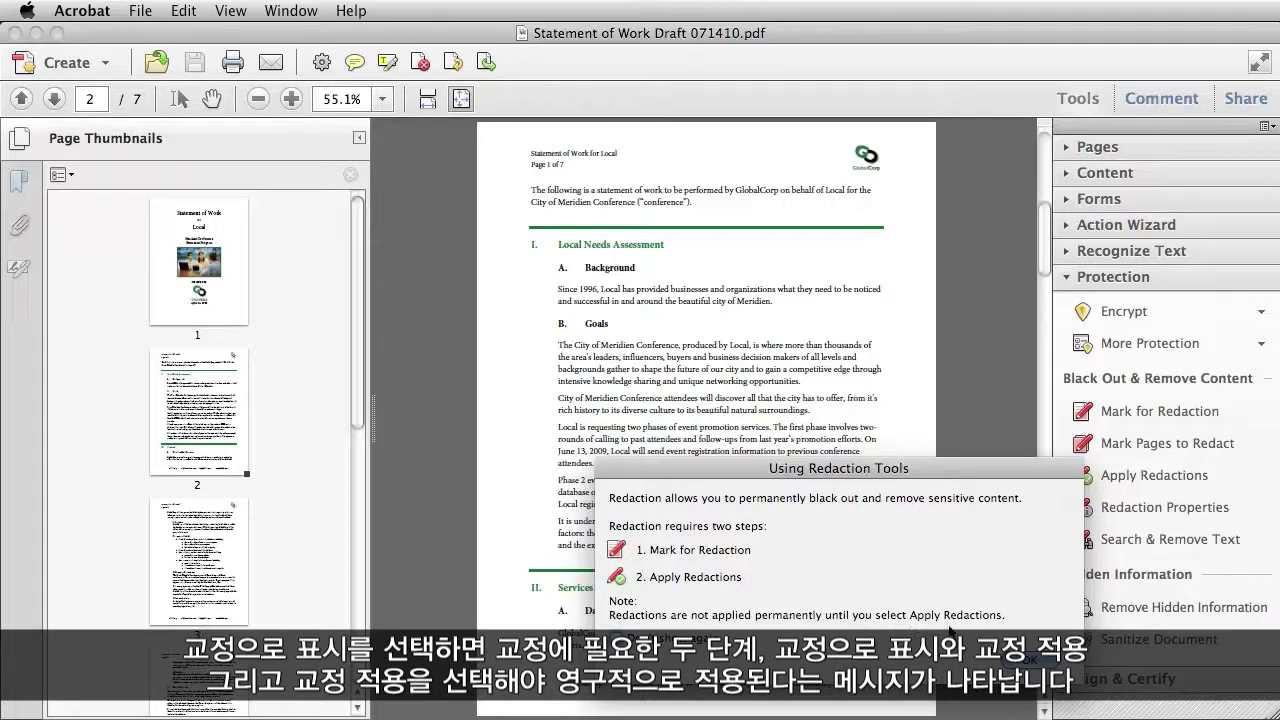
{"action": "left_click", "coordinate": [1022, 659]}
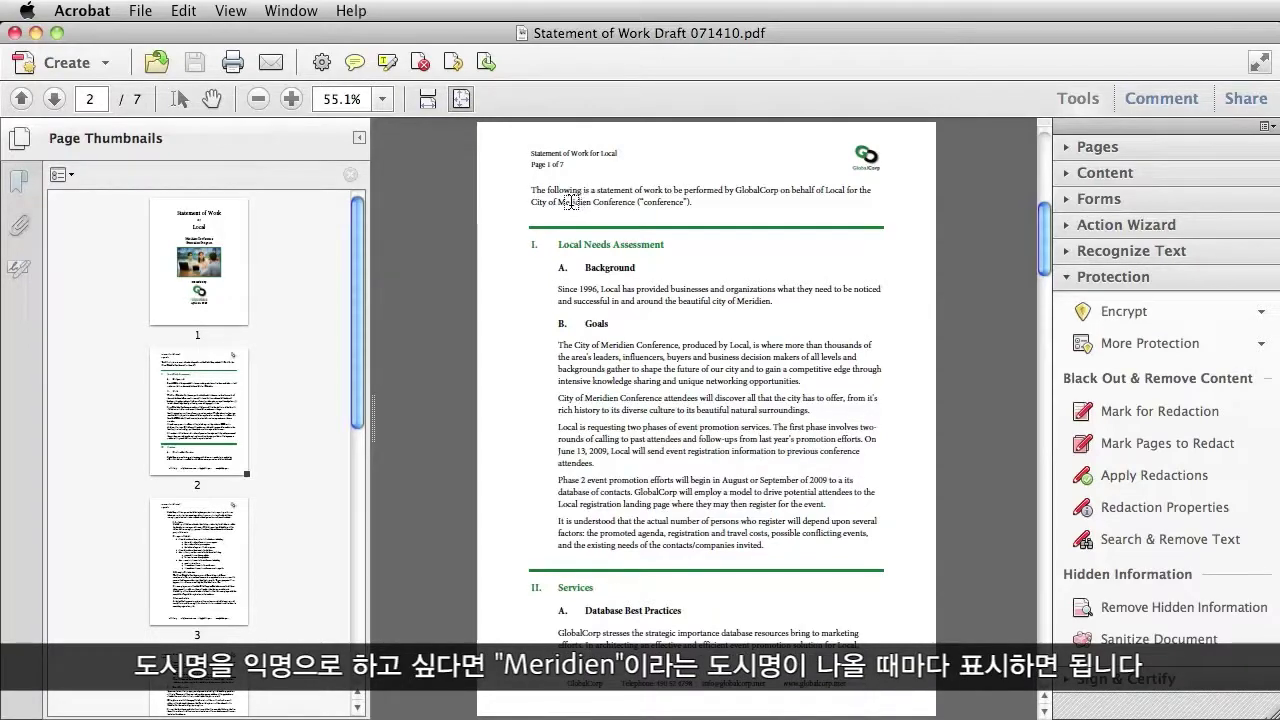
Step: Mark all four occurrences of 'Meridien' on page 1 for redaction
{"action": "double_click", "coordinate": [569, 202]}
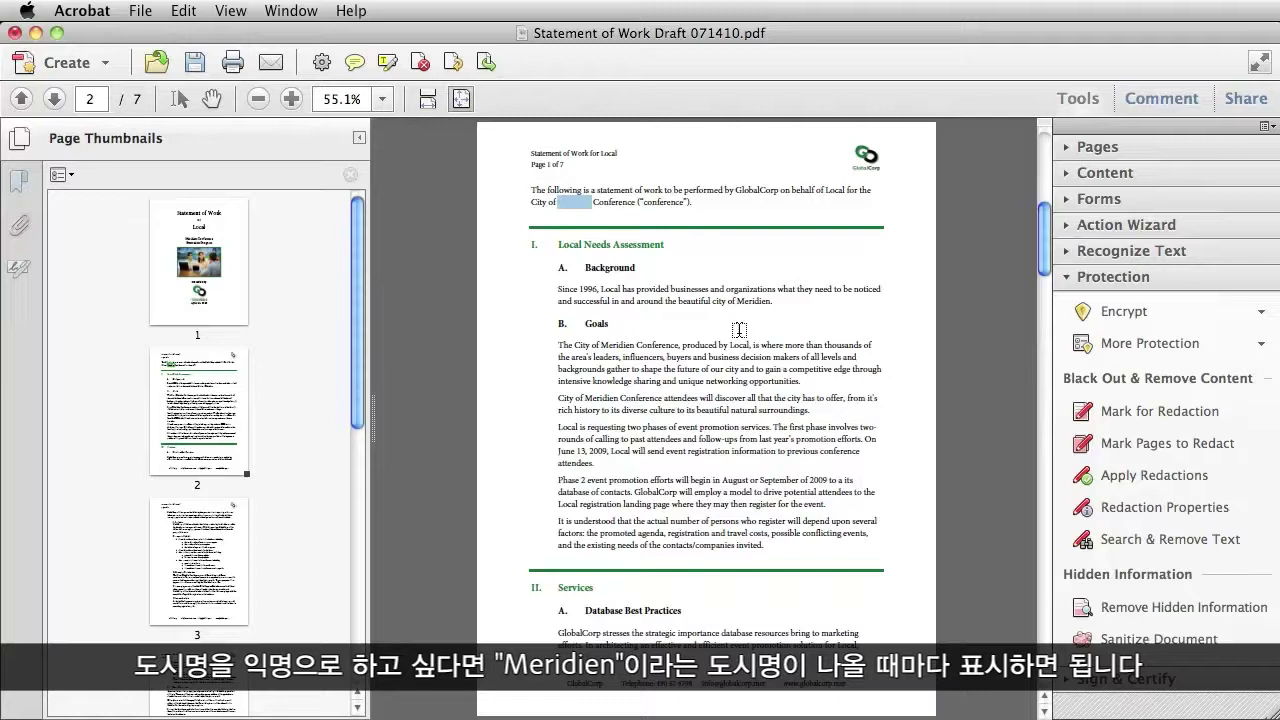
{"action": "double_click", "coordinate": [755, 301]}
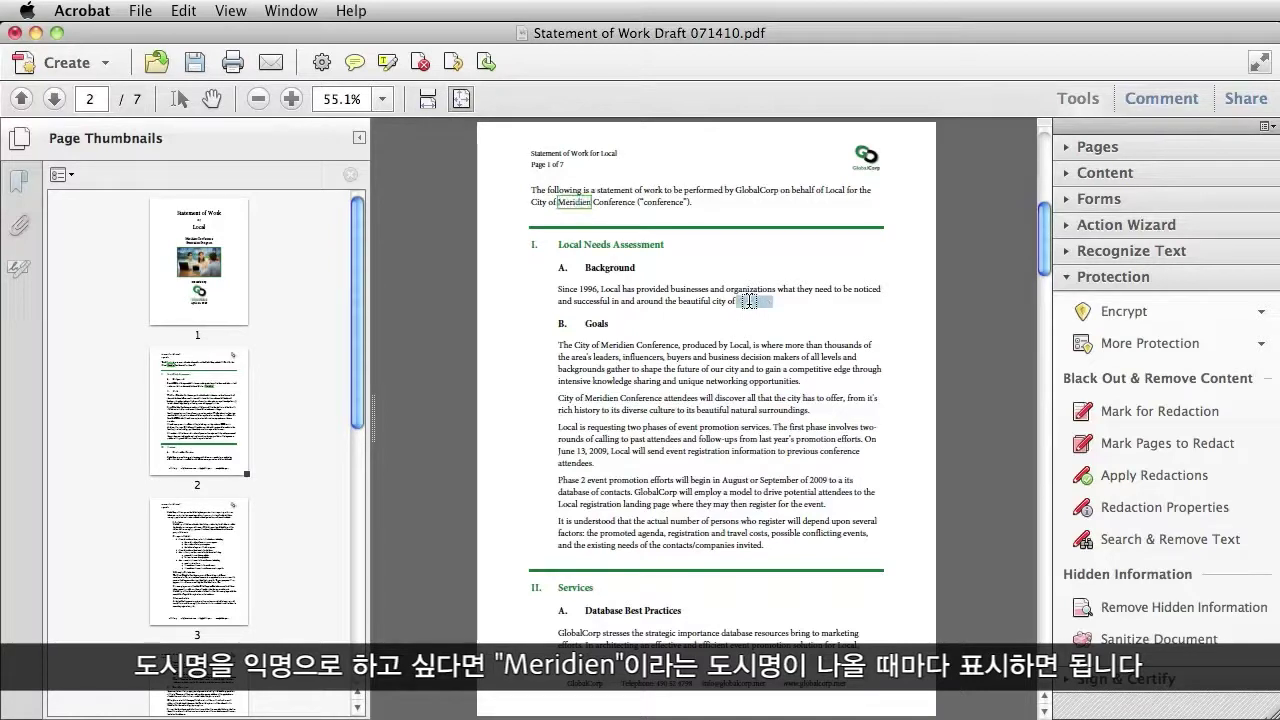
{"action": "double_click", "coordinate": [616, 345]}
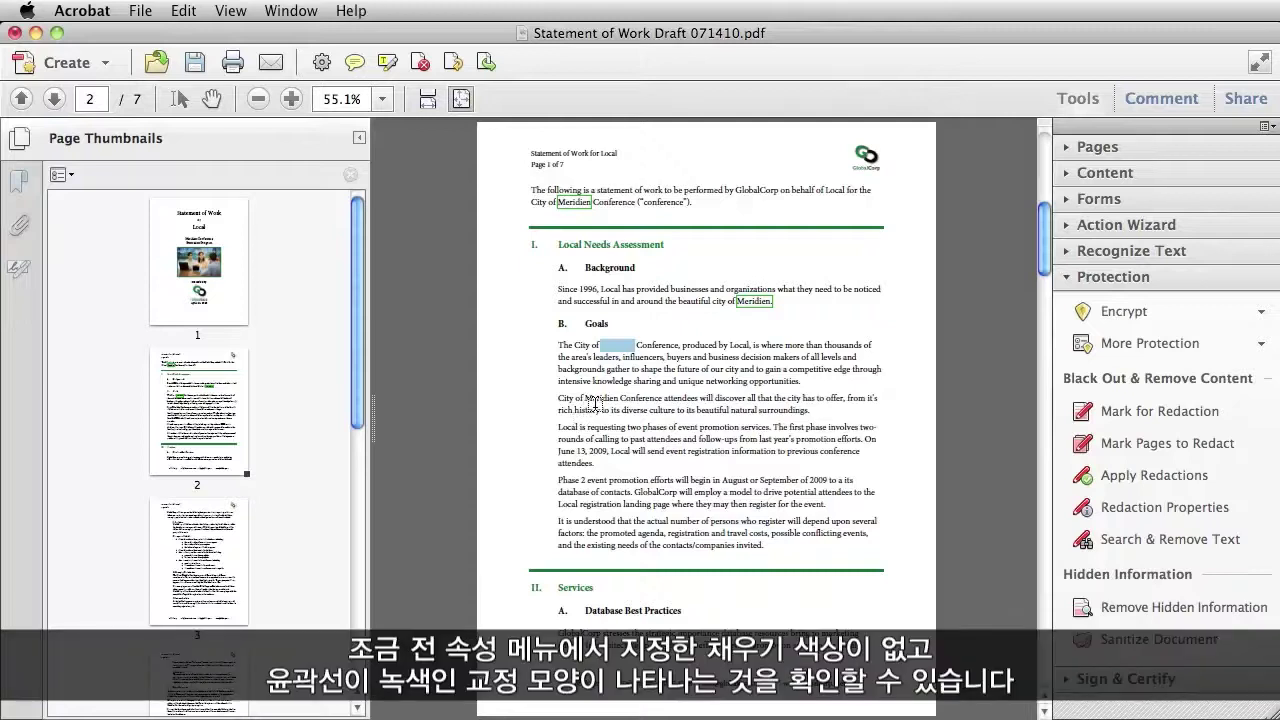
{"action": "double_click", "coordinate": [601, 398]}
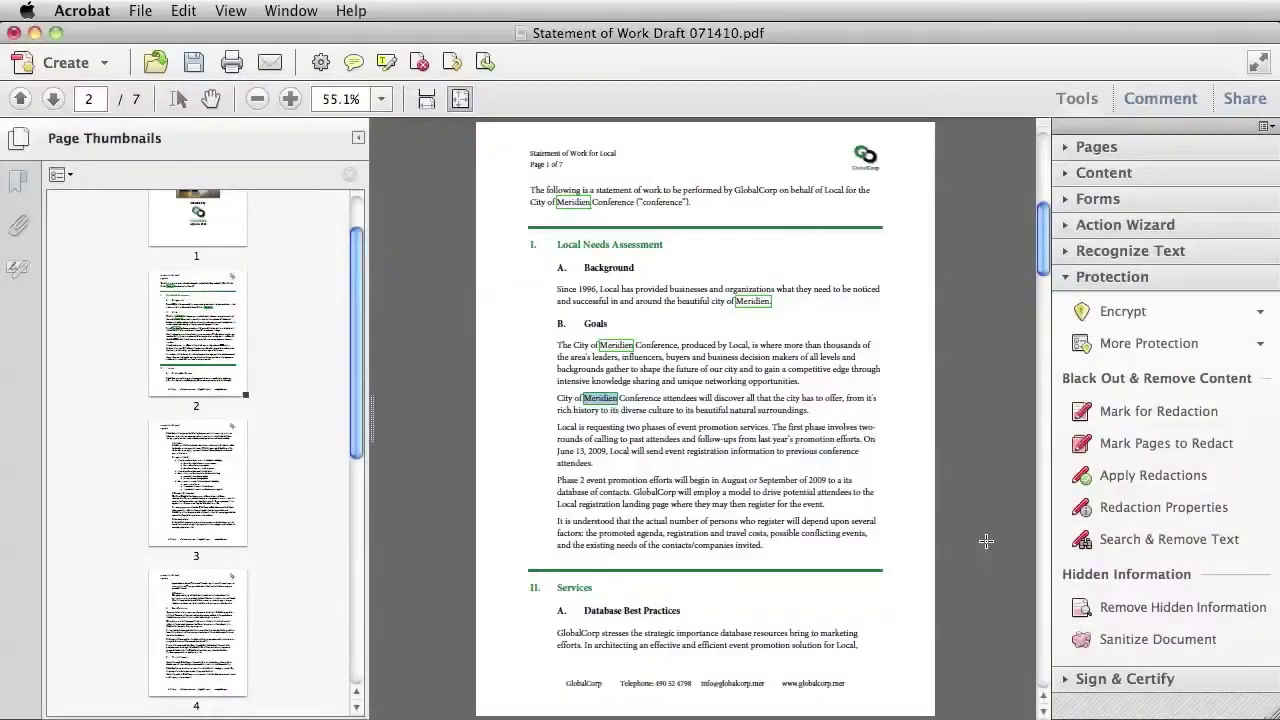
Step: Search the whole document for the Dates pattern to redact, finding 3 instances
{"action": "left_click", "coordinate": [1130, 544]}
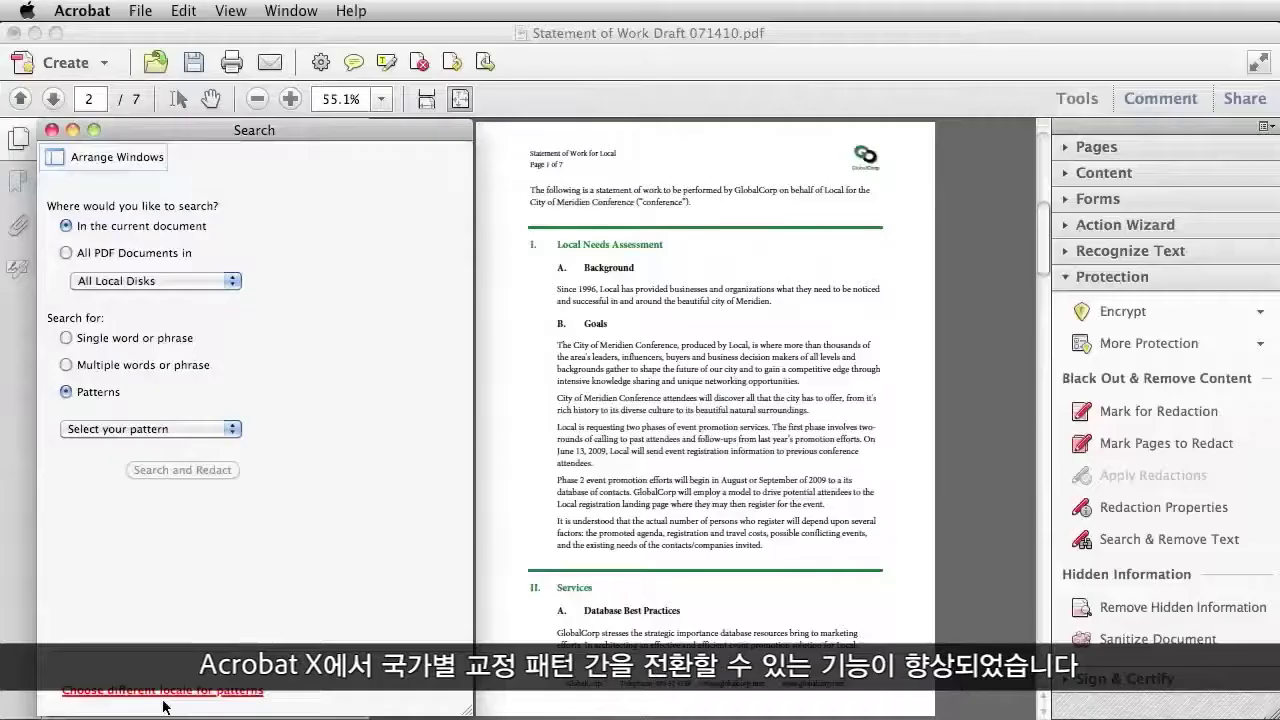
{"action": "left_click", "coordinate": [217, 428]}
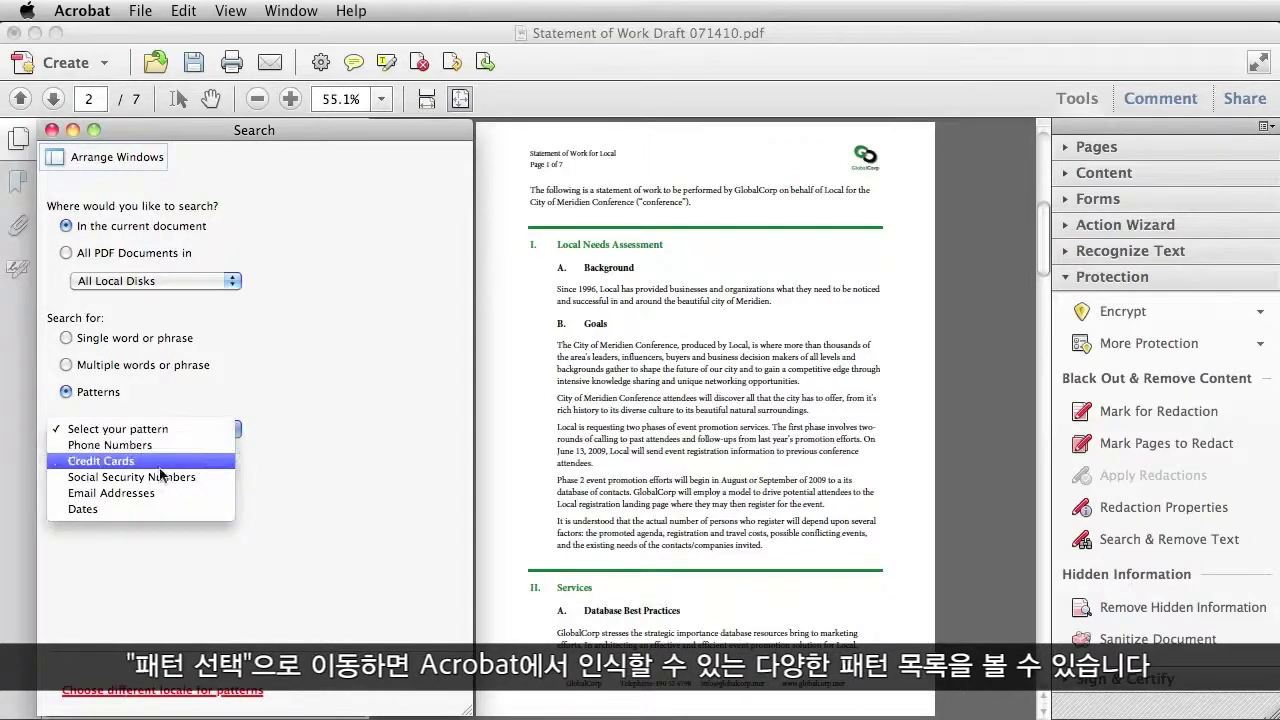
{"action": "left_click", "coordinate": [128, 508]}
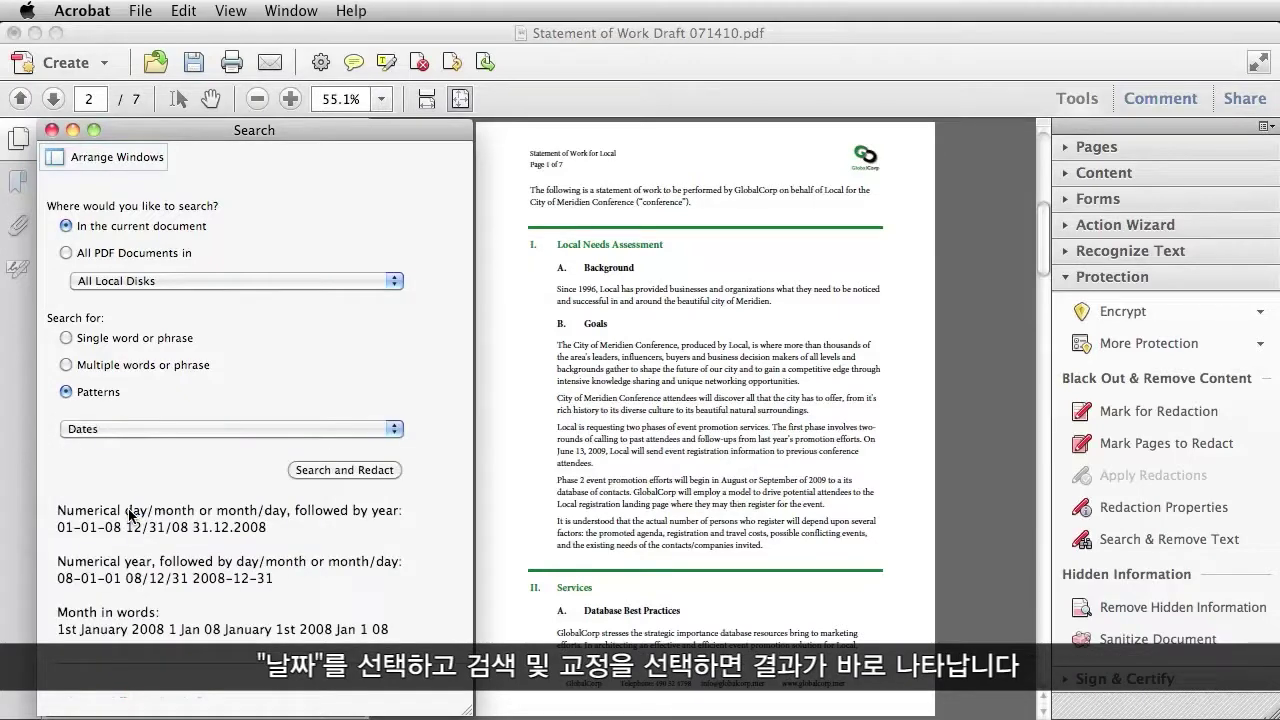
{"action": "left_click", "coordinate": [302, 472]}
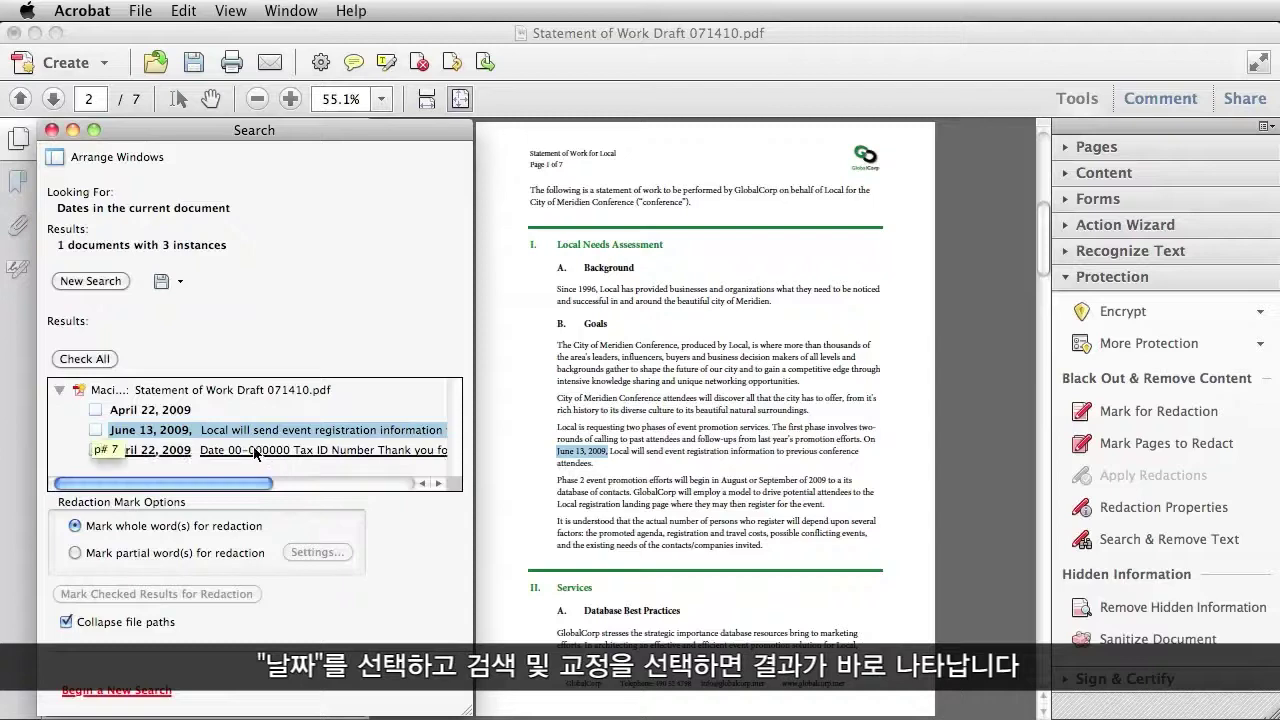
Step: Jump to the April 22, 2009 and June 13, 2009 matches and choose partial-word redaction
{"action": "left_click", "coordinate": [255, 450]}
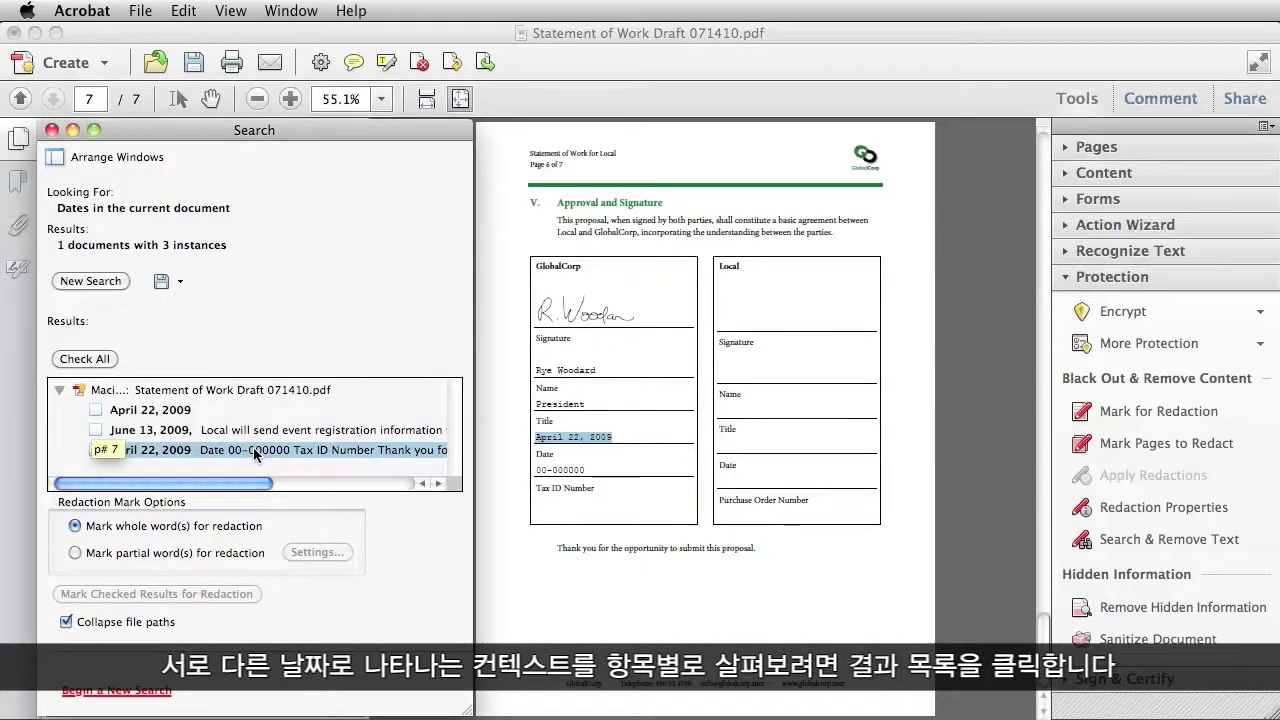
{"action": "left_click", "coordinate": [237, 432]}
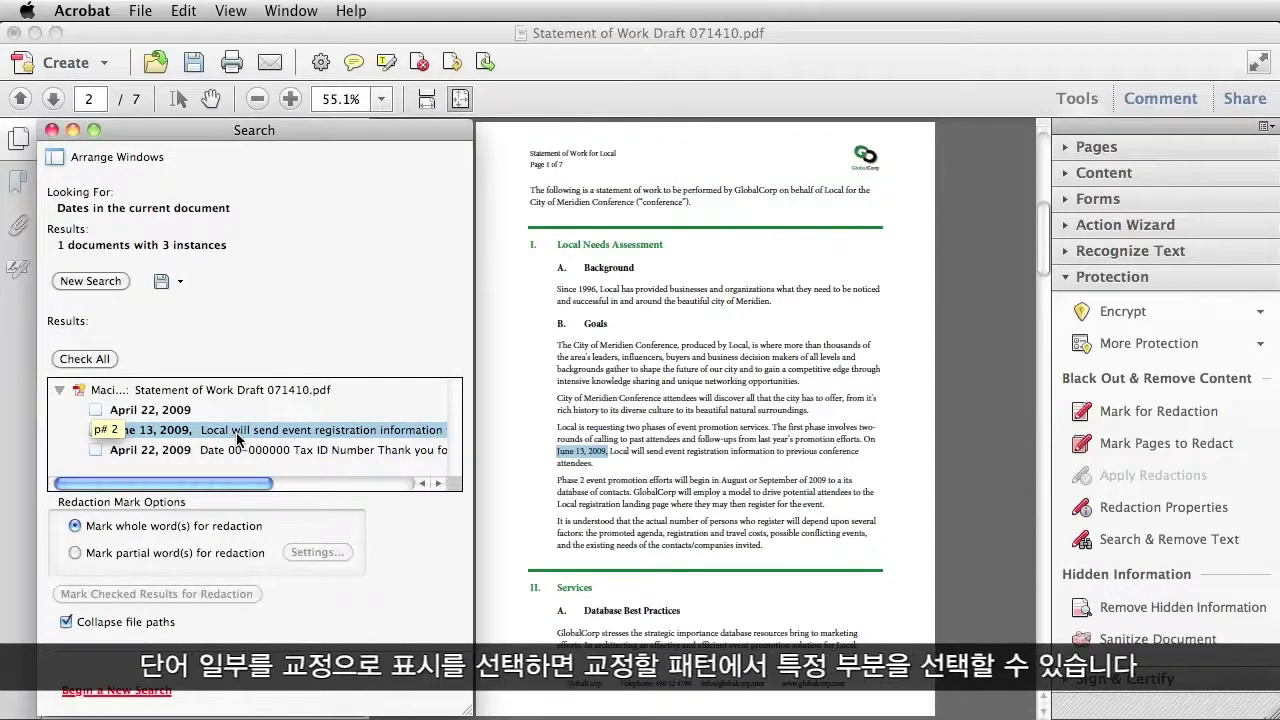
{"action": "left_click", "coordinate": [74, 553]}
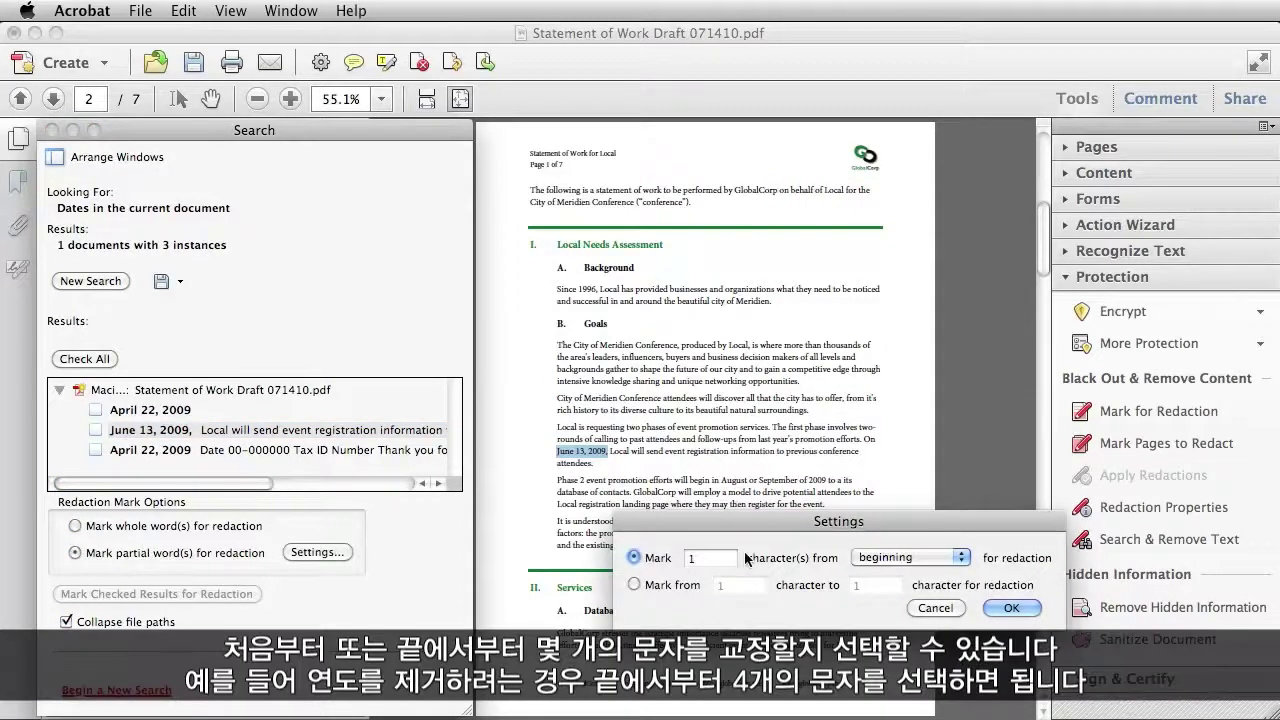
Step: Leave the partial-word character count set to count from the beginning
{"action": "left_click", "coordinate": [962, 557]}
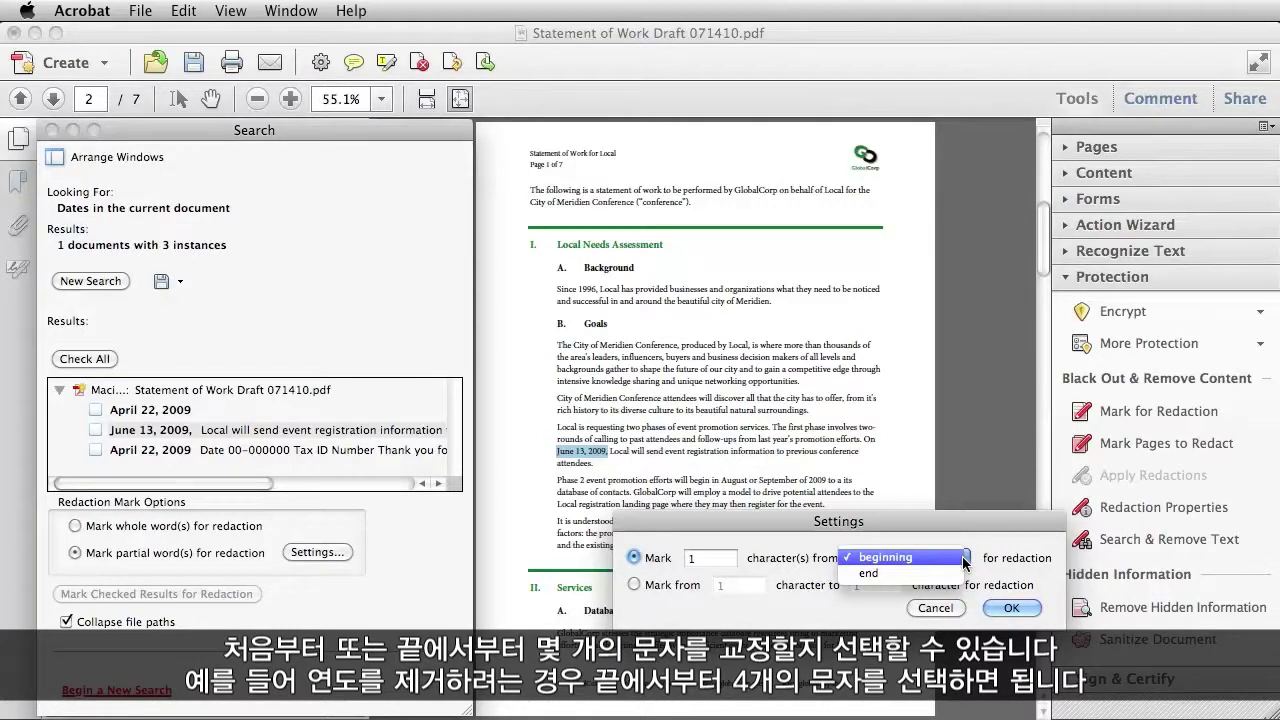
{"action": "left_click", "coordinate": [965, 563]}
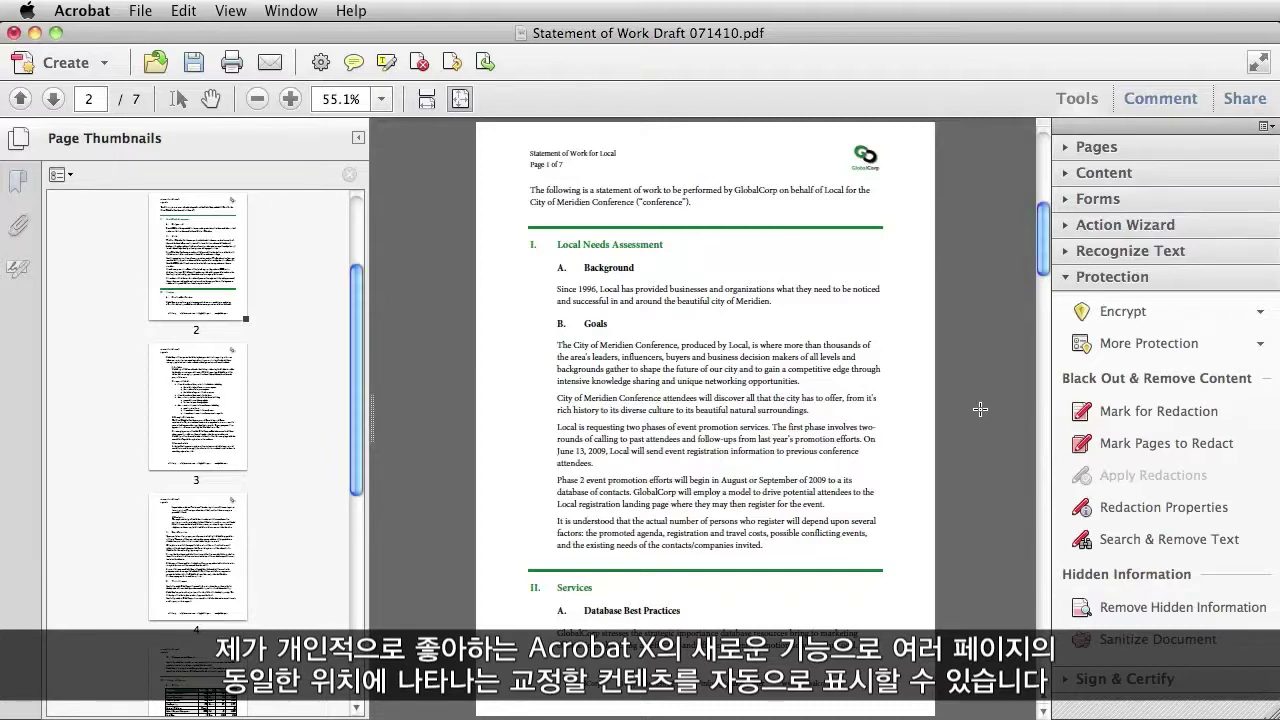
Step: Mark the header word 'Local' for redaction and repeat the mark across all pages
{"action": "left_click", "coordinate": [1104, 413]}
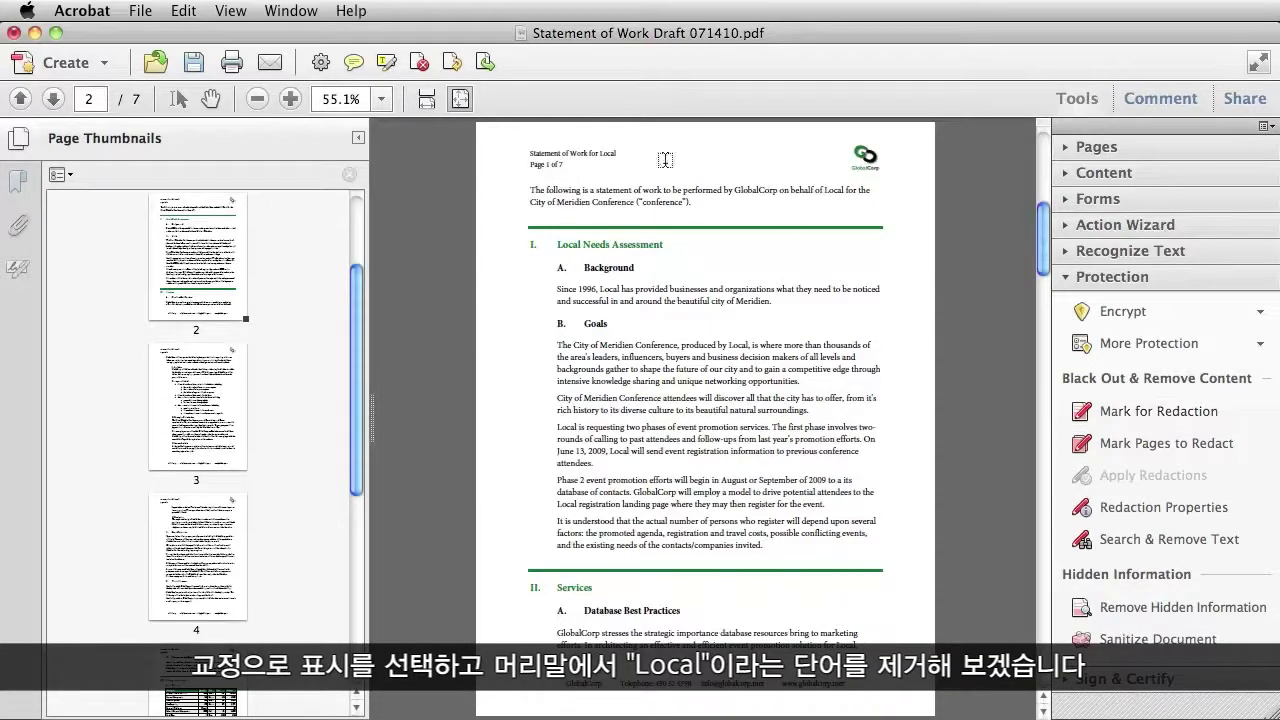
{"action": "double_click", "coordinate": [607, 153]}
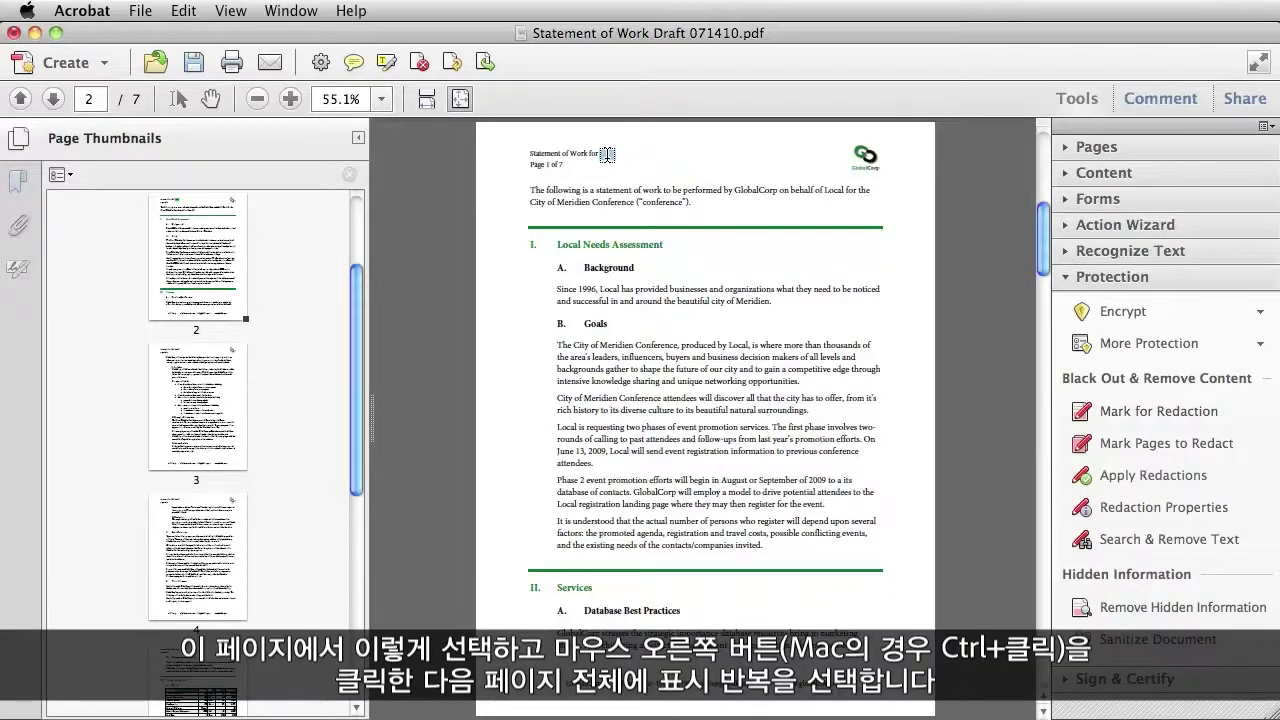
{"action": "right_click", "coordinate": [607, 155]}
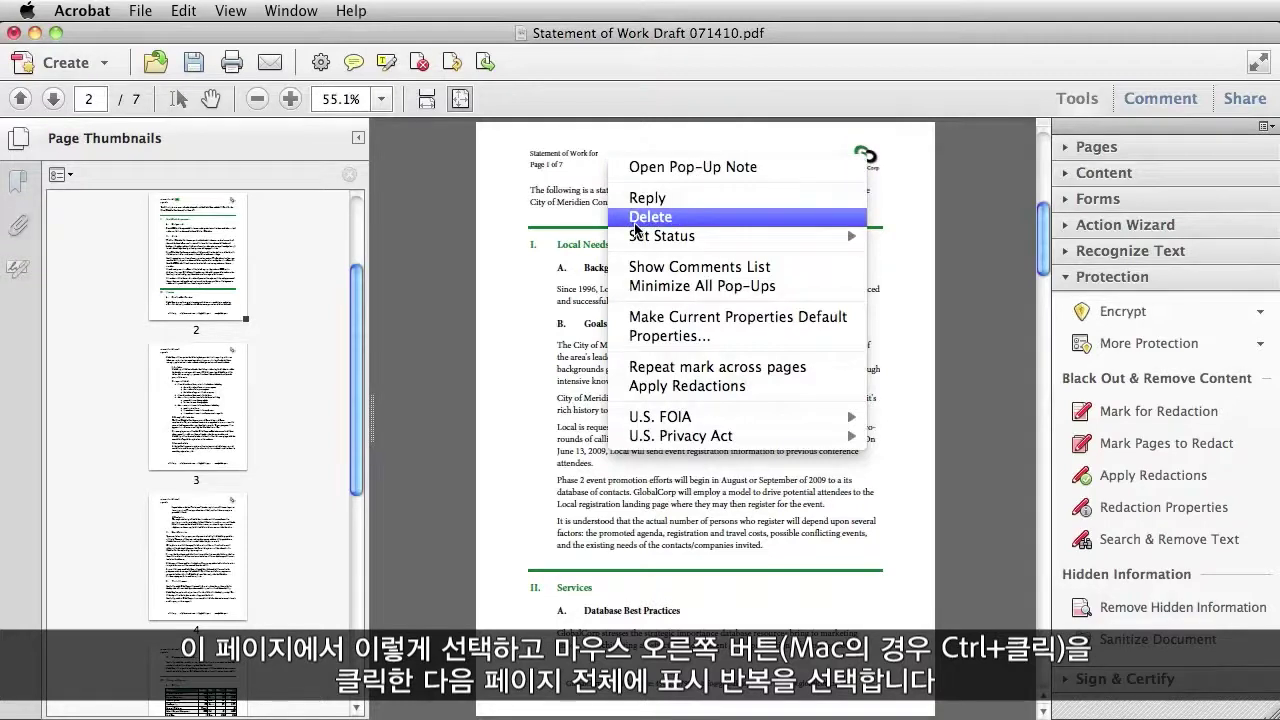
{"action": "left_click", "coordinate": [658, 370]}
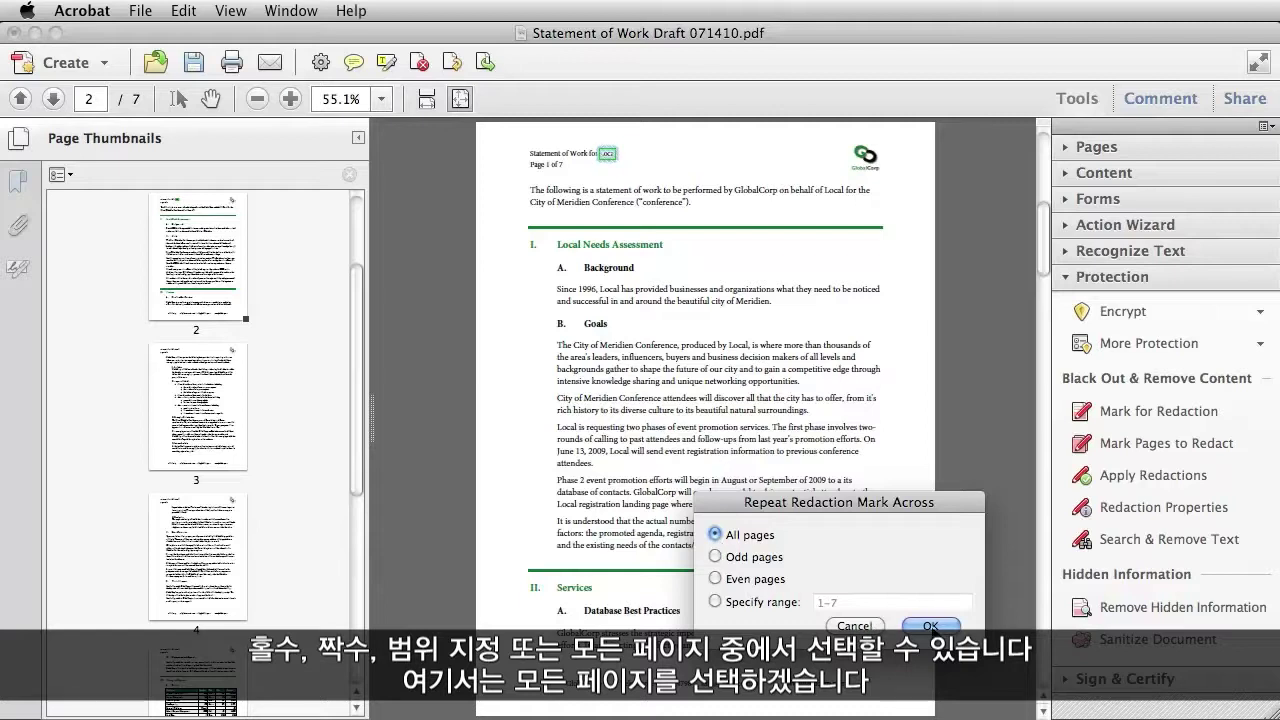
{"action": "left_click", "coordinate": [931, 626]}
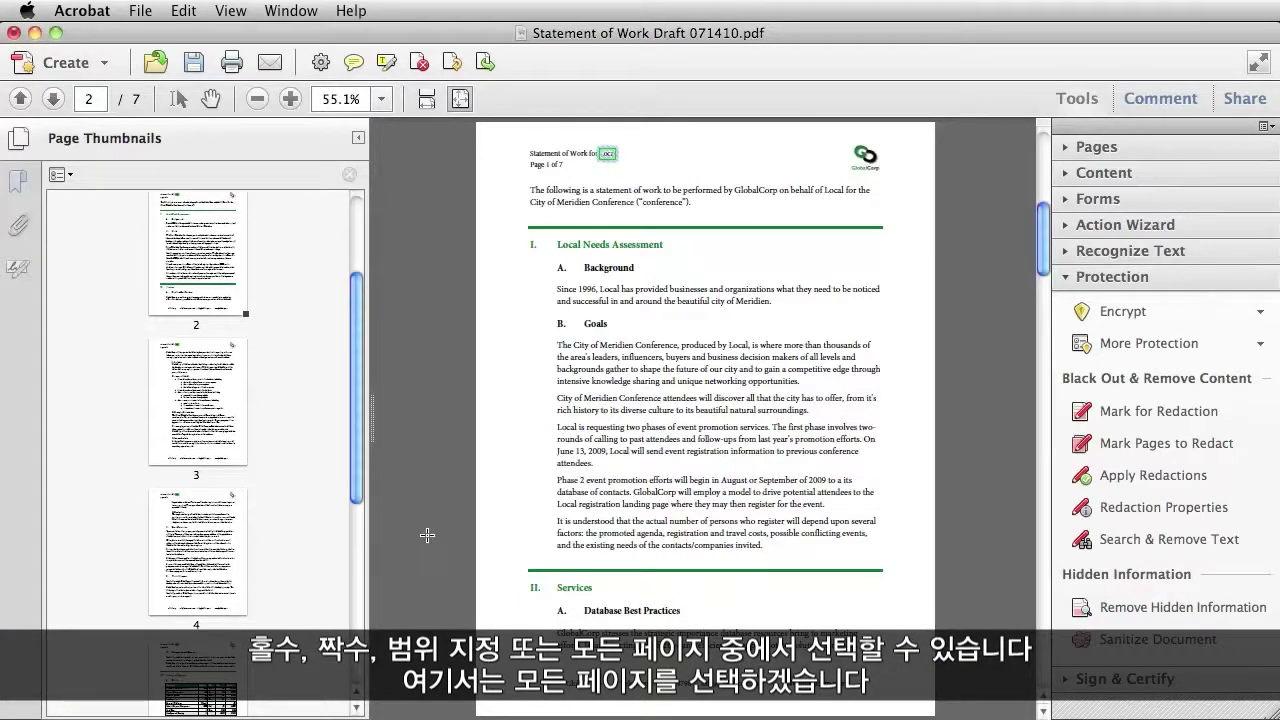
Step: Check pages 3, 4 and 5 to confirm the repeated 'Local' mark
{"action": "left_click", "coordinate": [208, 408]}
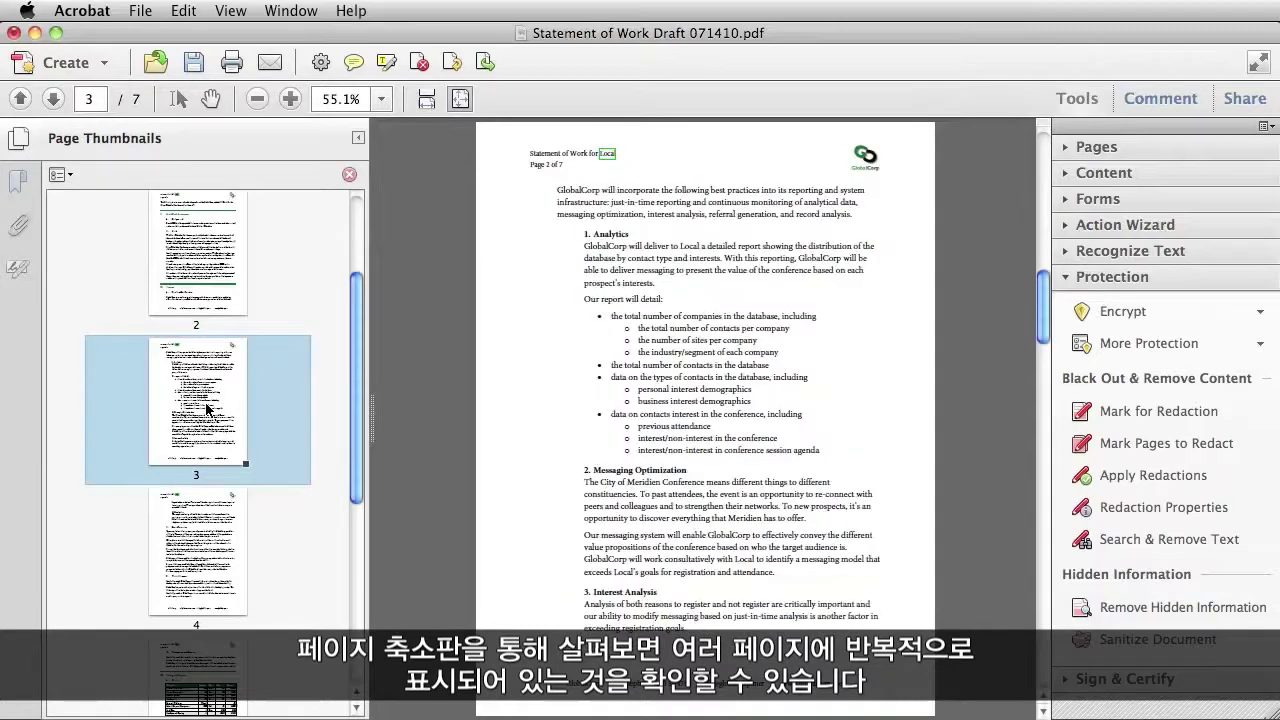
{"action": "left_click", "coordinate": [209, 558]}
{"action": "left_click", "coordinate": [203, 660]}
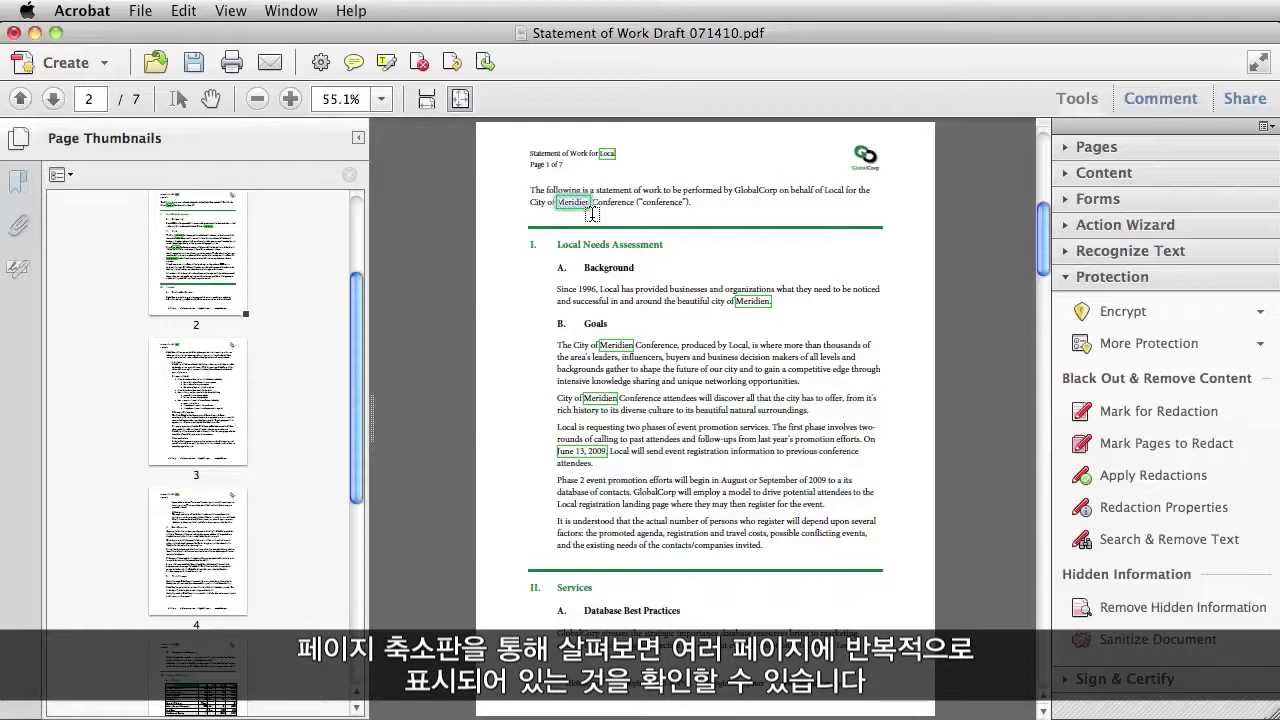
Step: Apply FOIA code (b)(1)(A) to the first Meridien redaction mark
{"action": "right_click", "coordinate": [584, 207]}
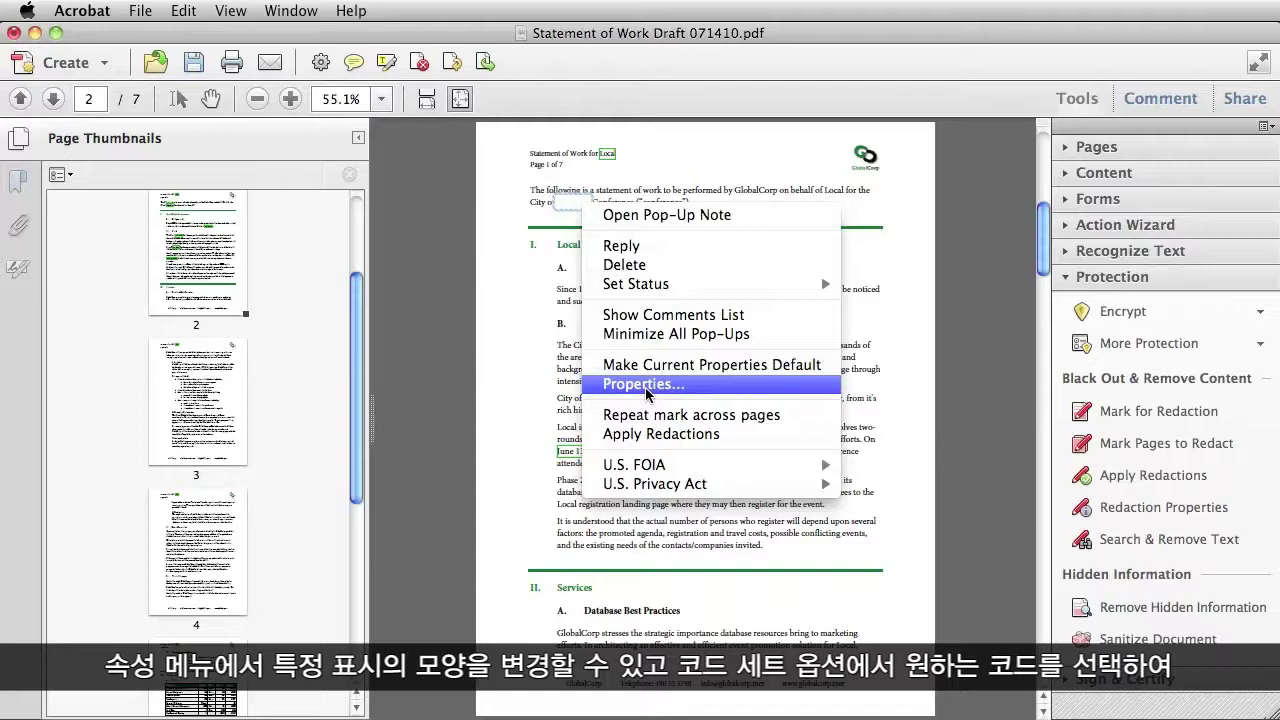
{"action": "mouse_move", "coordinate": [645, 470]}
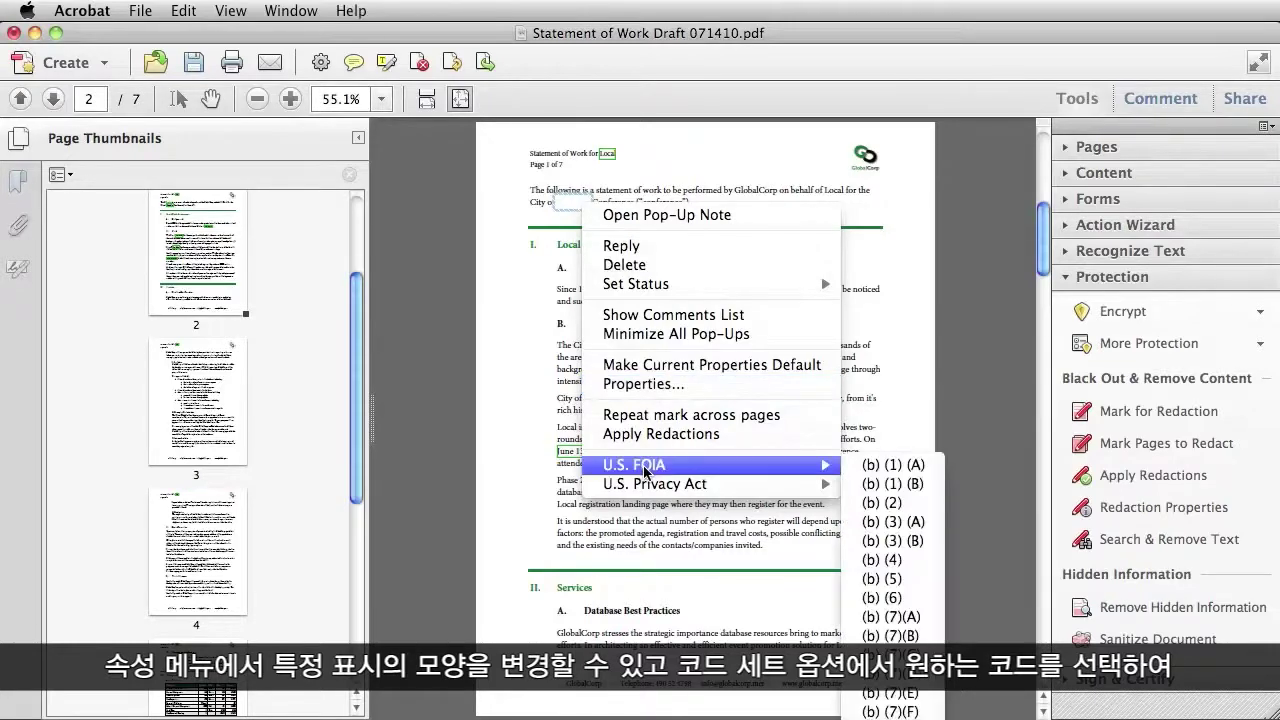
{"action": "left_click", "coordinate": [890, 468]}
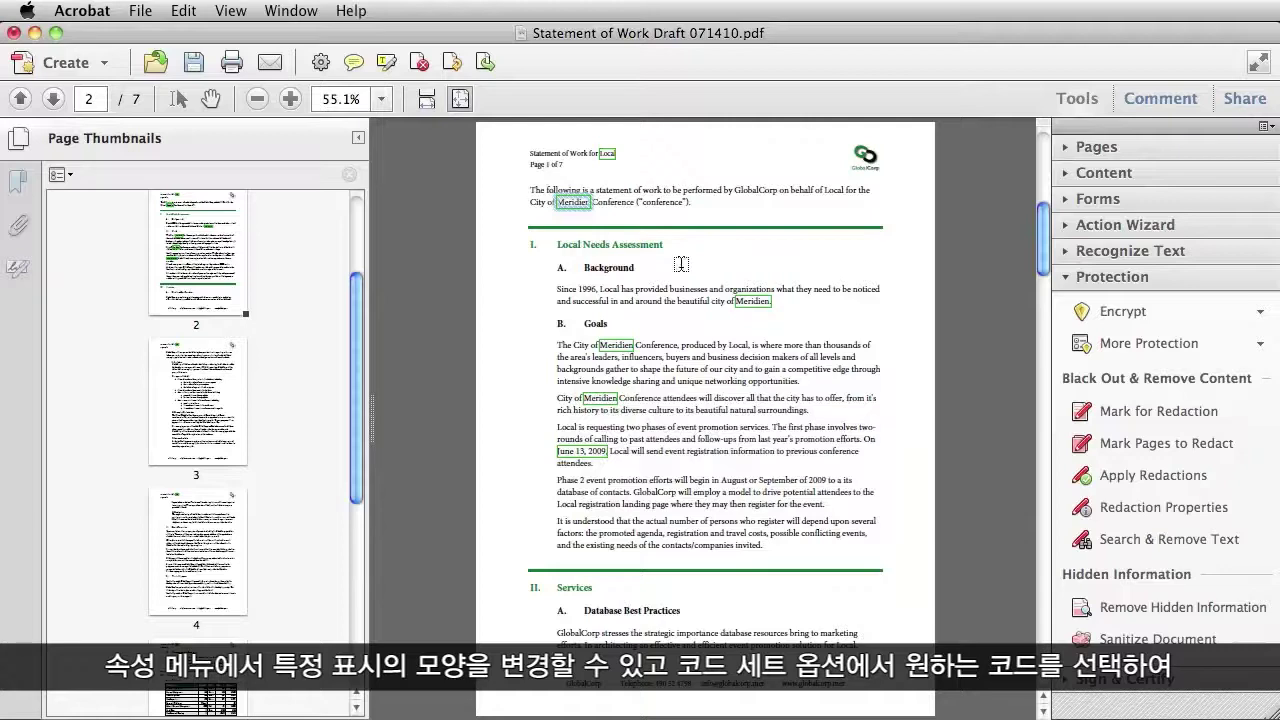
Step: Add U.S. Privacy Act code (d)(5) to the same Meridien mark
{"action": "right_click", "coordinate": [567, 211]}
{"action": "mouse_move", "coordinate": [622, 488]}
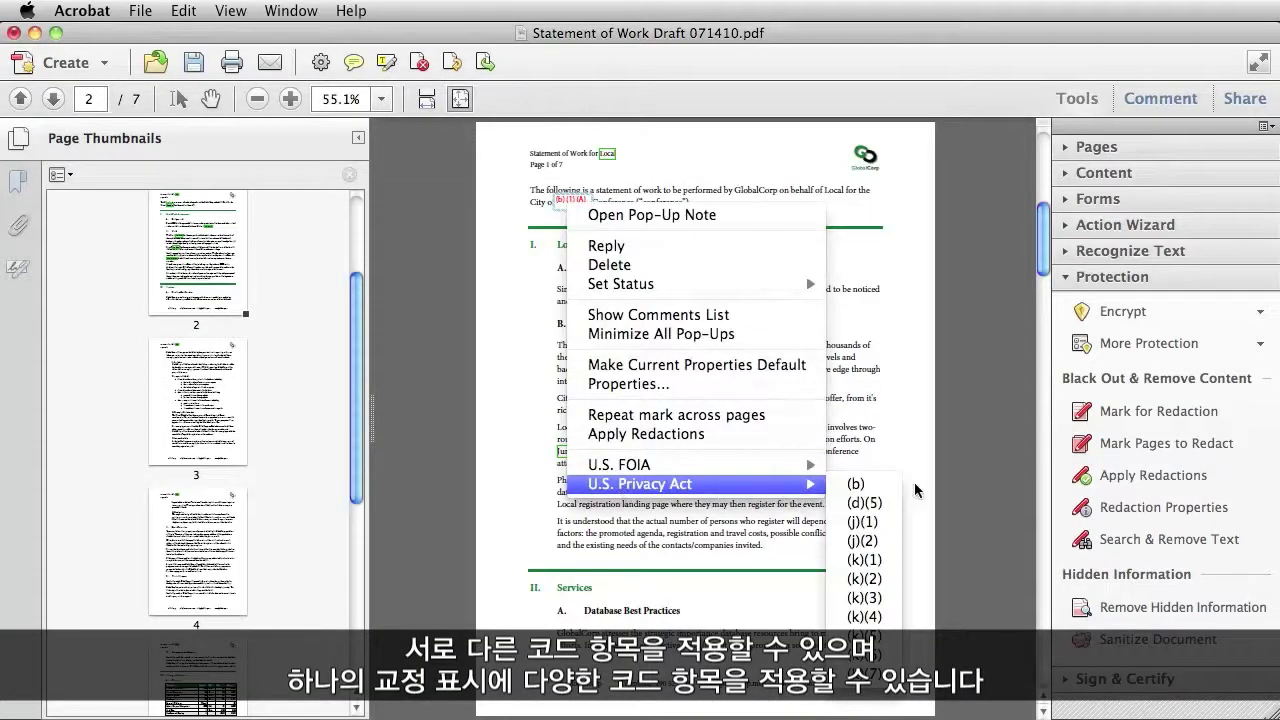
{"action": "left_click", "coordinate": [866, 510]}
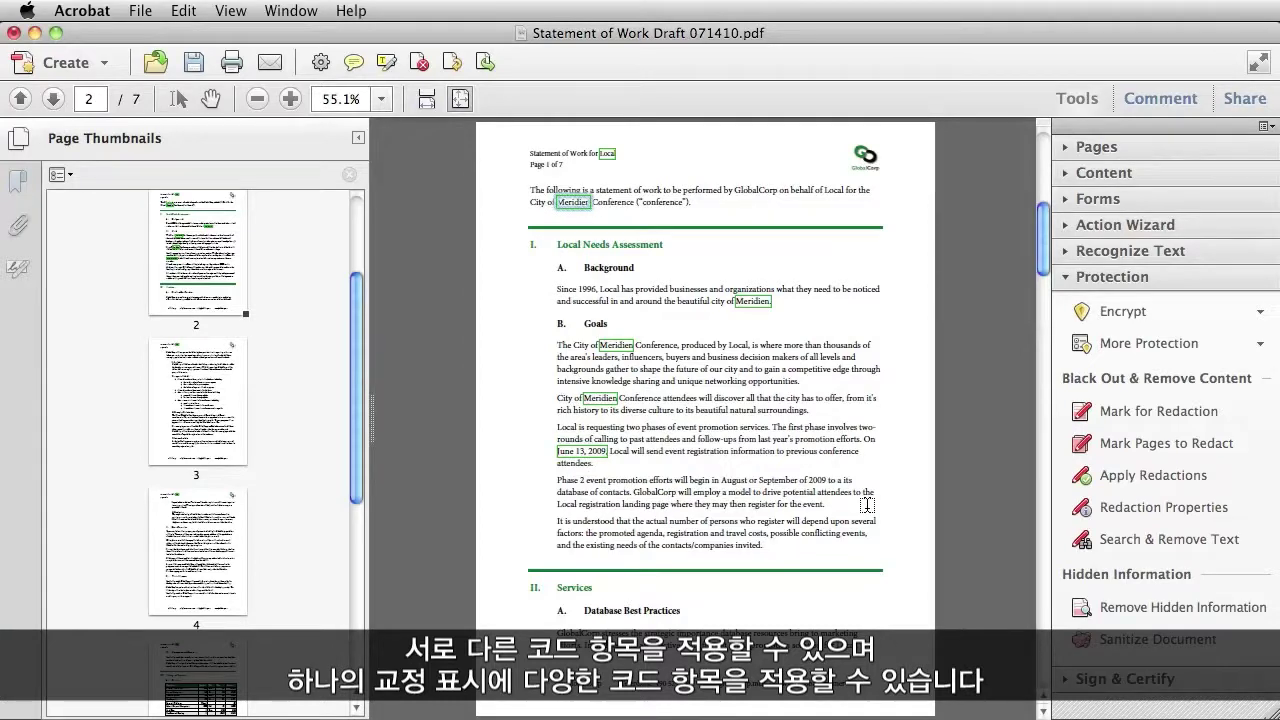
Step: Remove the FOIA (b)(1)(A) code from the Meridien mark again
{"action": "right_click", "coordinate": [569, 207]}
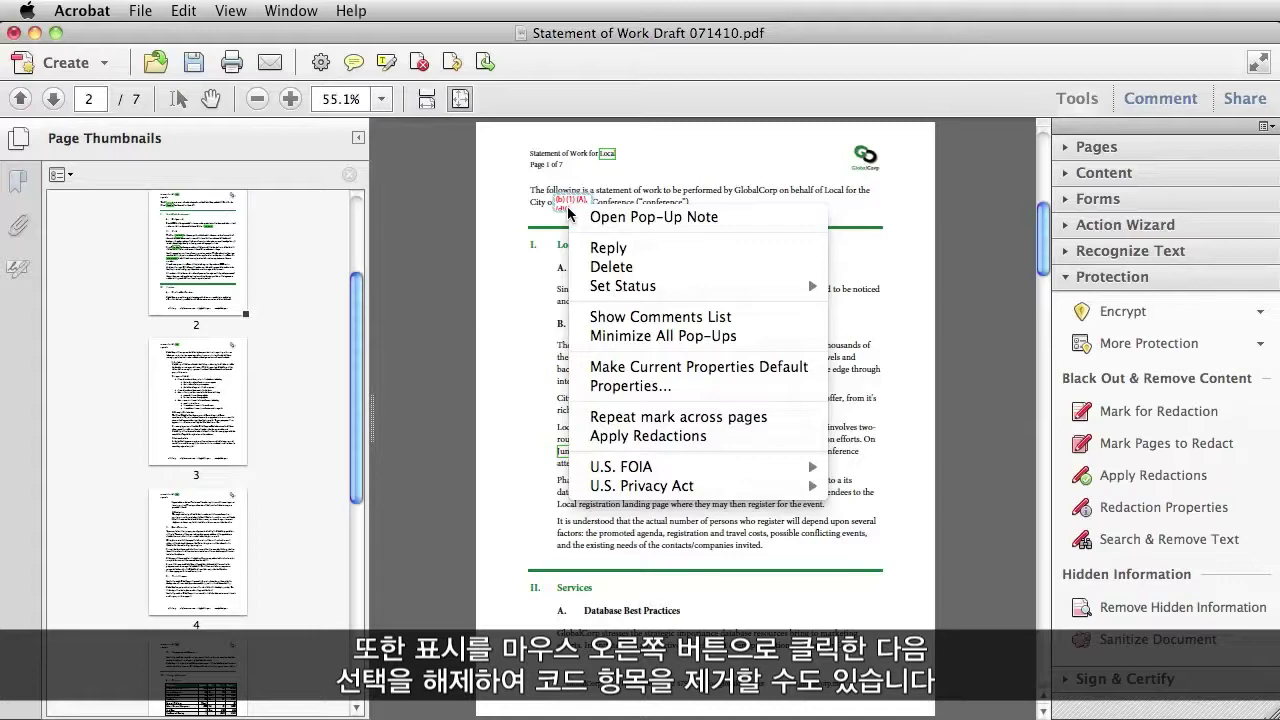
{"action": "mouse_move", "coordinate": [628, 468]}
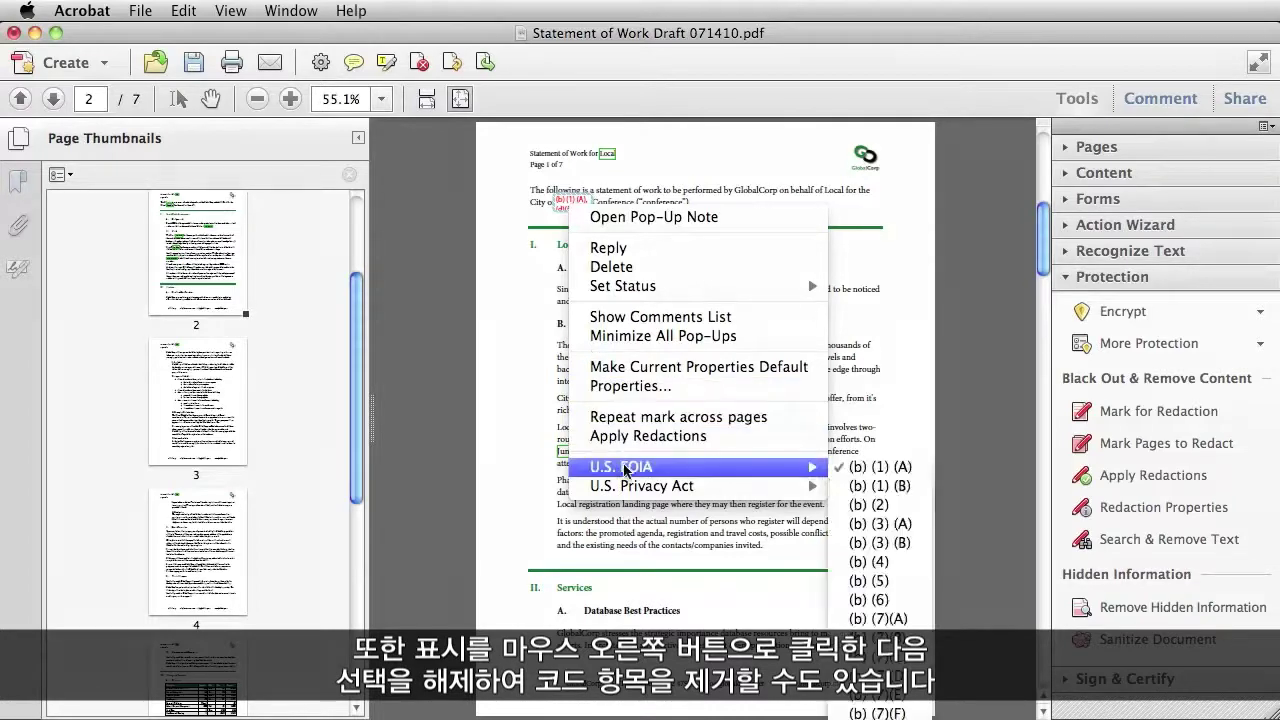
{"action": "left_click", "coordinate": [864, 468]}
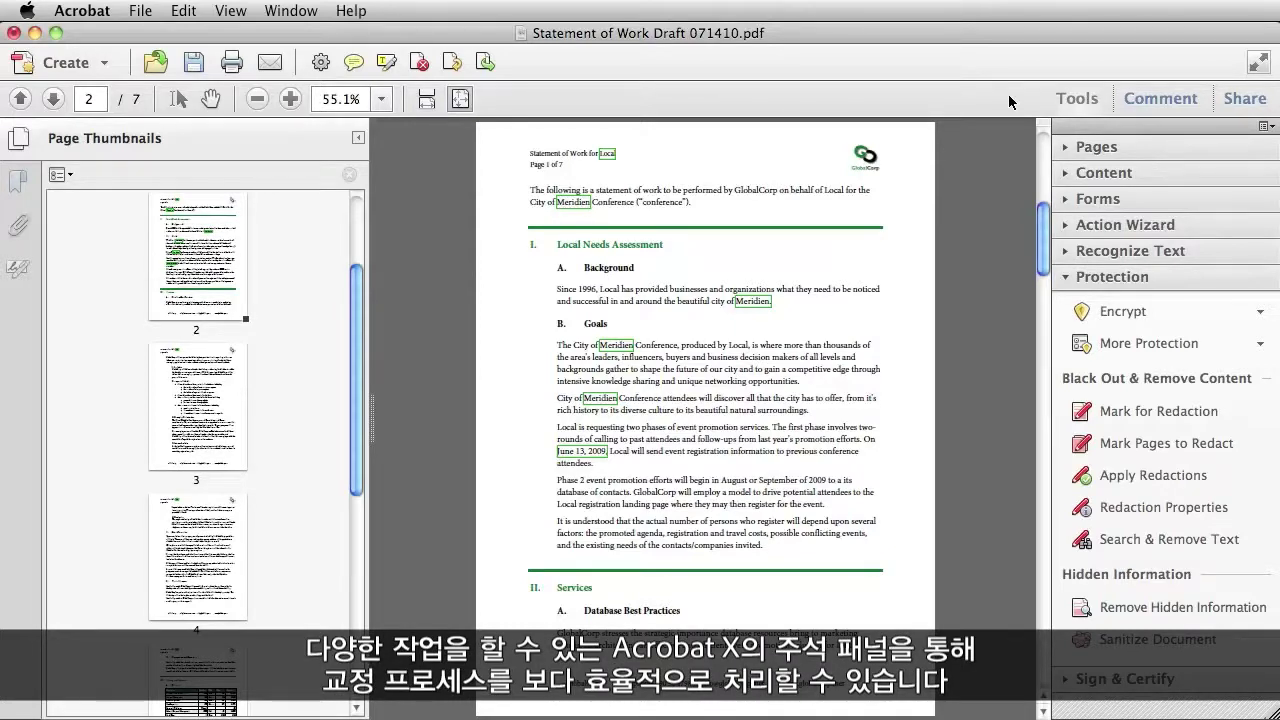
Step: Show the Comments List with all 26 redaction marks and select the first entry
{"action": "left_click", "coordinate": [1140, 100]}
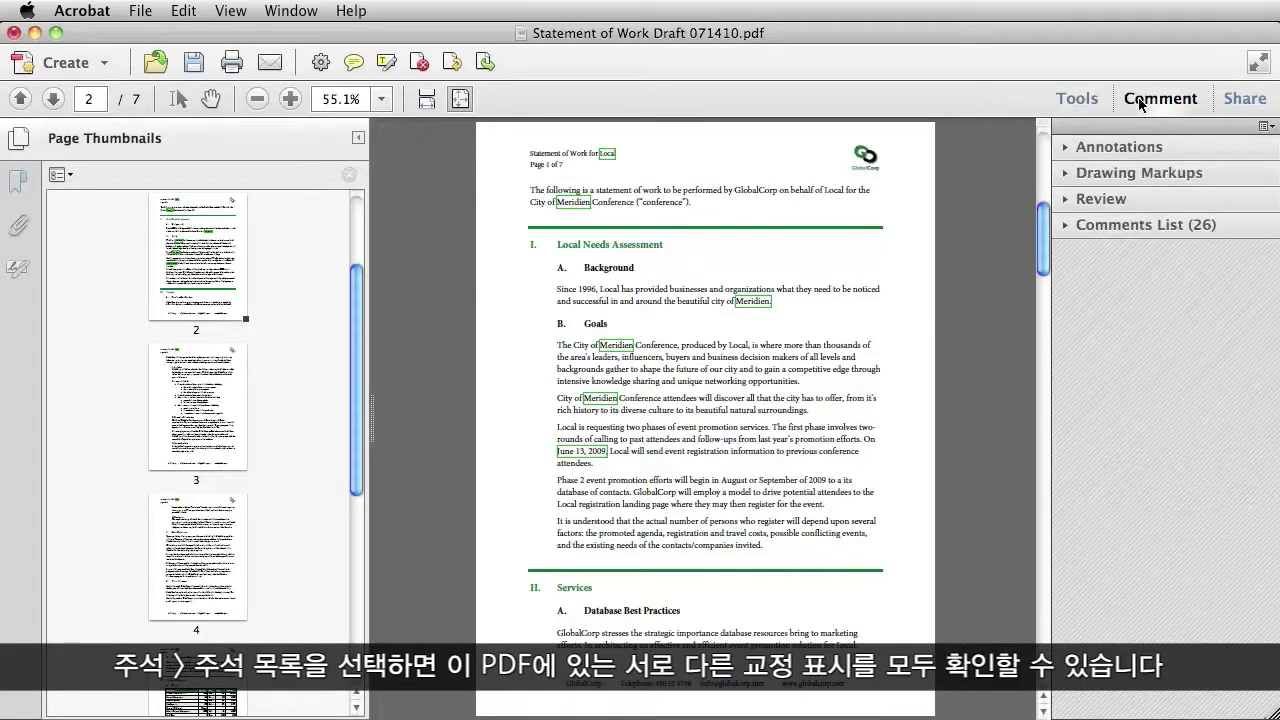
{"action": "left_click", "coordinate": [1104, 228]}
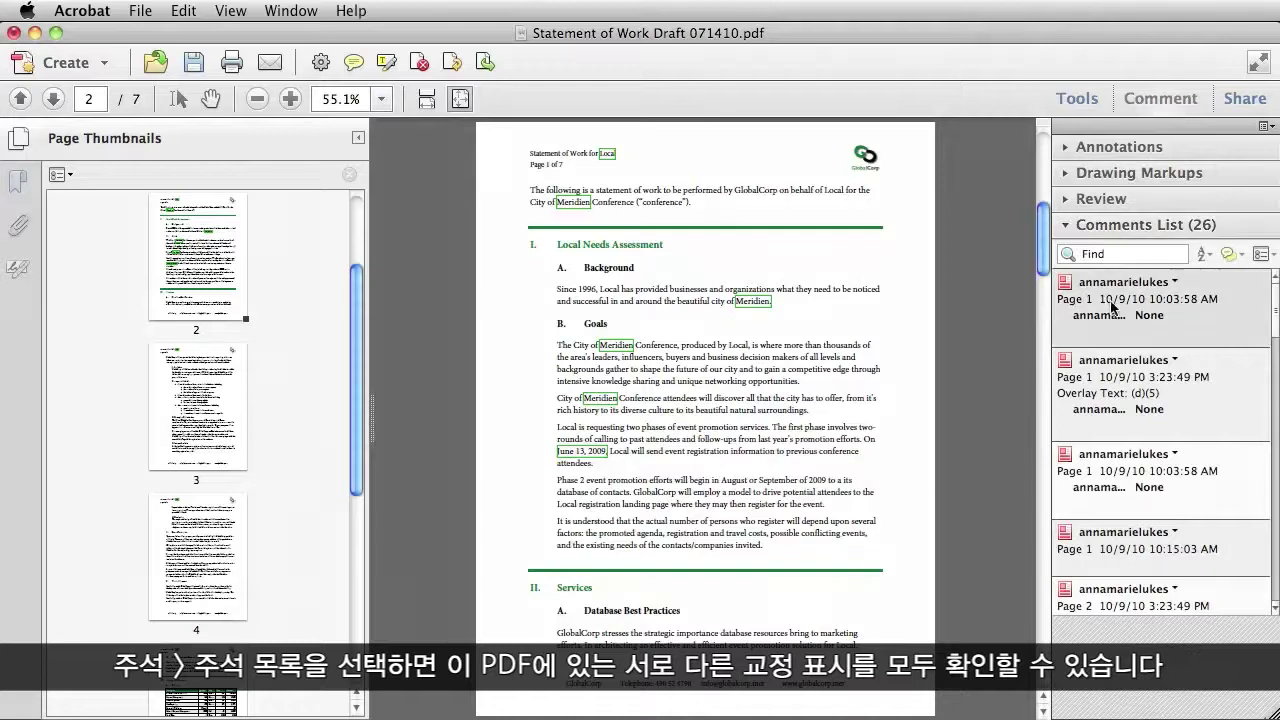
{"action": "left_click", "coordinate": [1133, 410]}
{"action": "left_click", "coordinate": [1127, 312]}
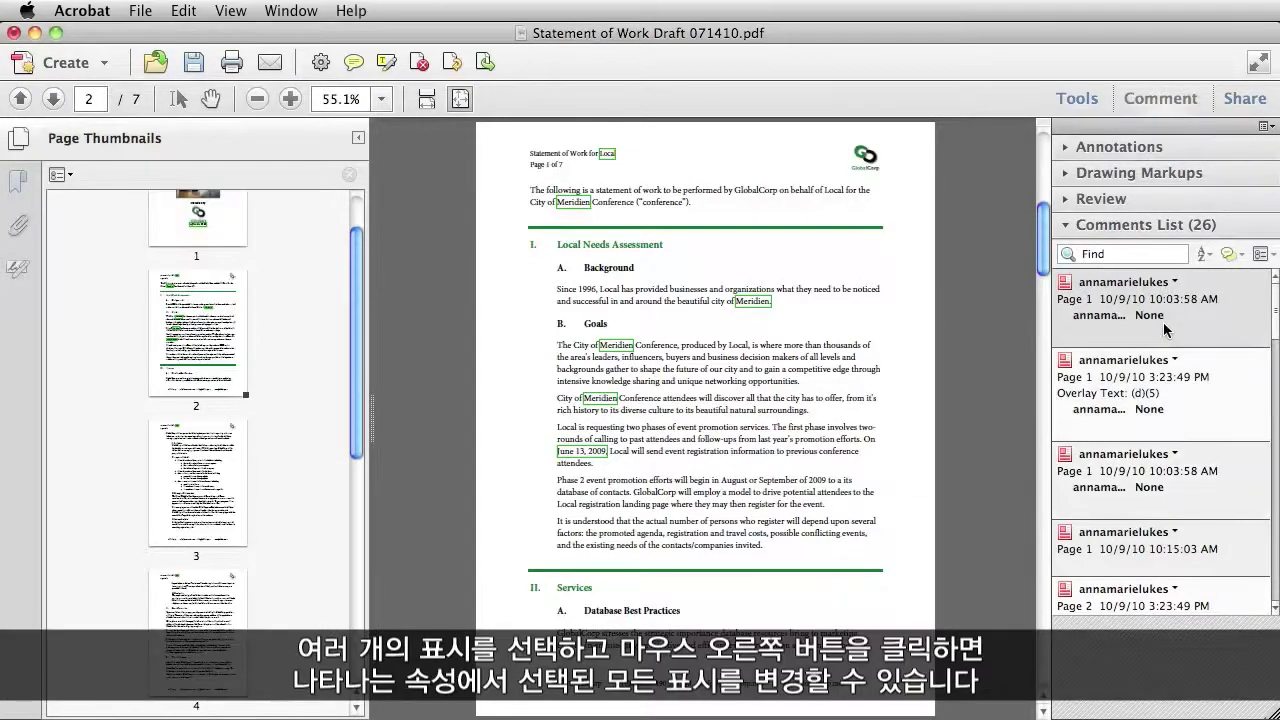
{"action": "left_click", "coordinate": [1163, 321]}
Step: Add the third and fourth redaction entries to the selection, open their context options, then search the list
{"action": "left_click", "coordinate": [1160, 490], "text": "super"}
{"action": "left_click", "coordinate": [1166, 545], "text": "super"}
{"action": "right_click", "coordinate": [1163, 495]}
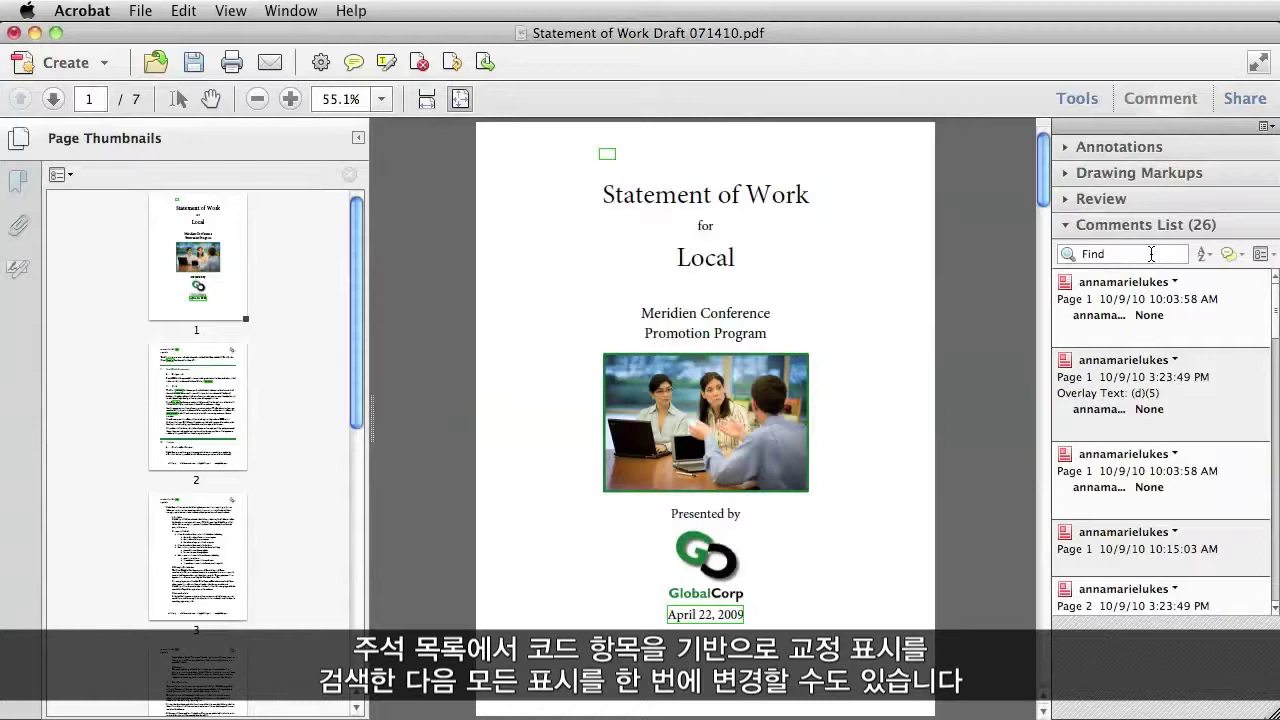
{"action": "left_click", "coordinate": [1149, 254]}
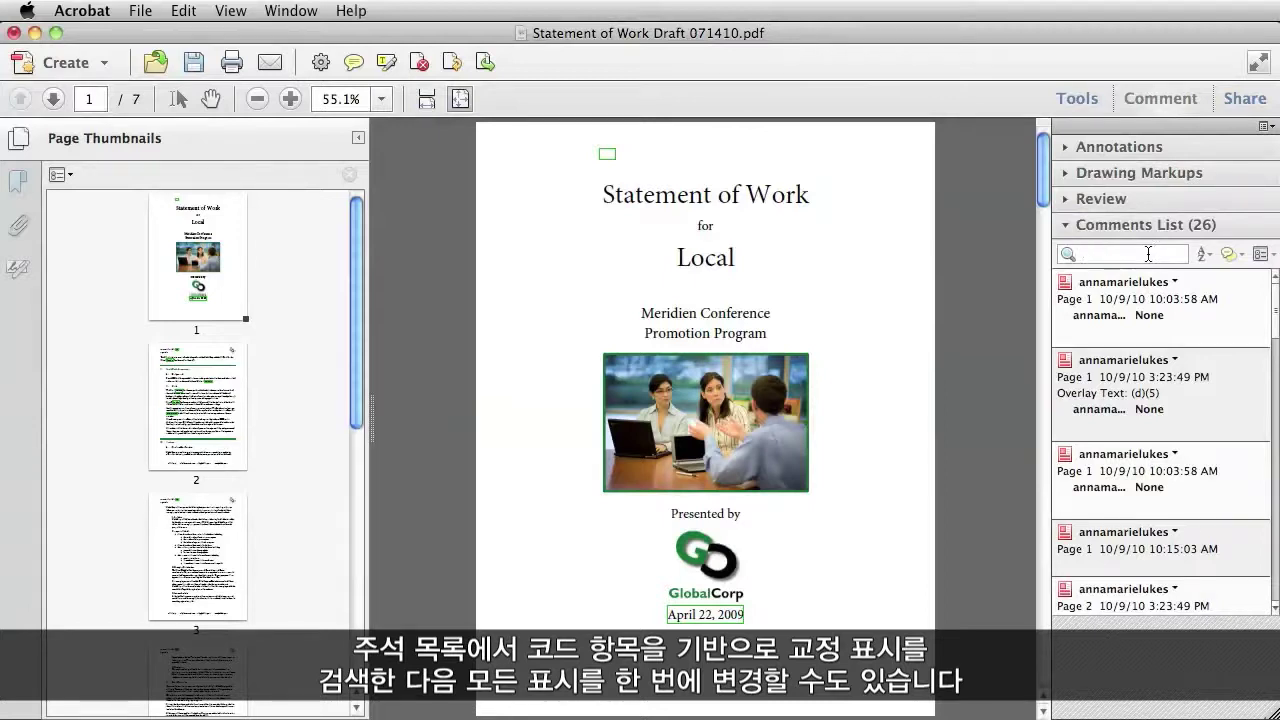